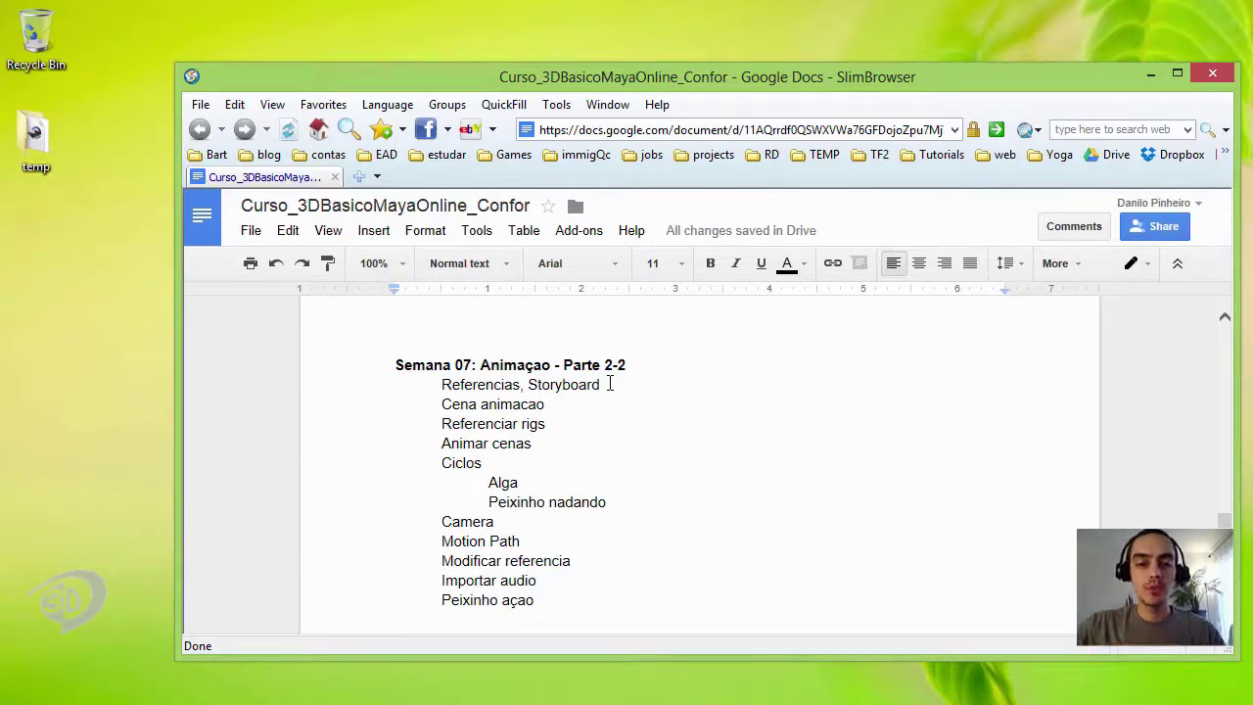
- Append ', Animatic' after 'Storyboard' in the outline's first list item
left_click(609, 384)
type(", ")
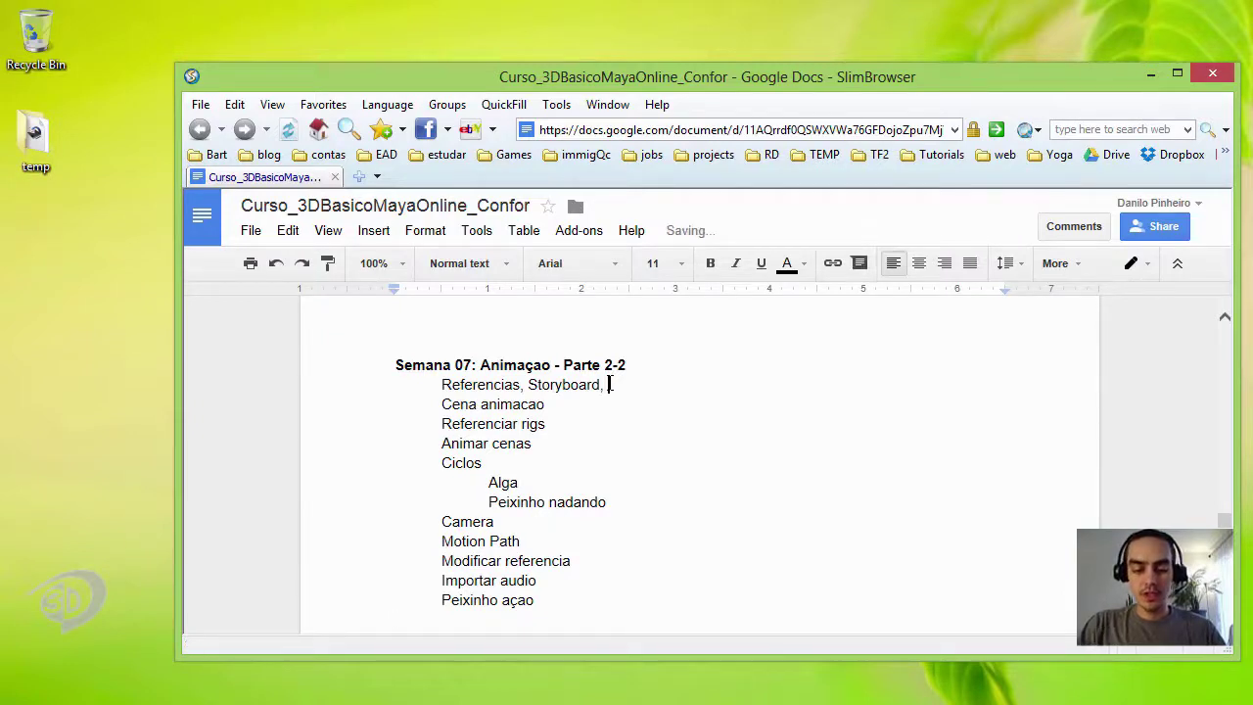
type("Animatic")
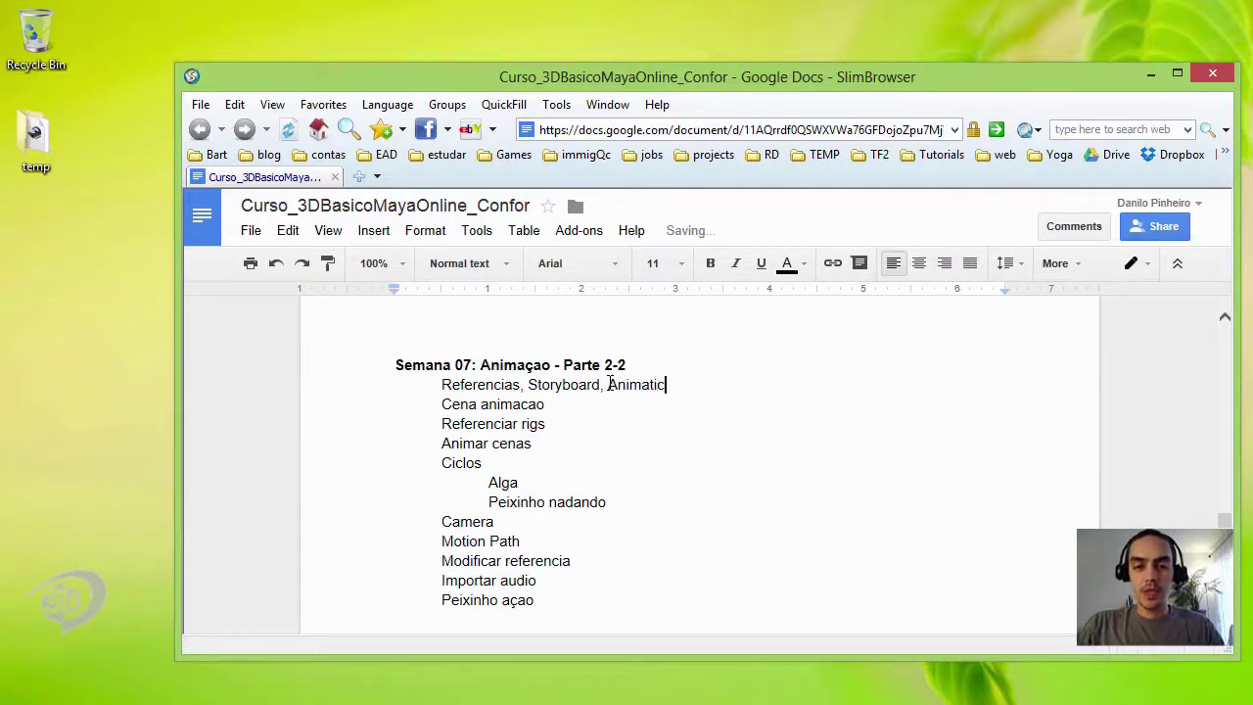
key("Up")
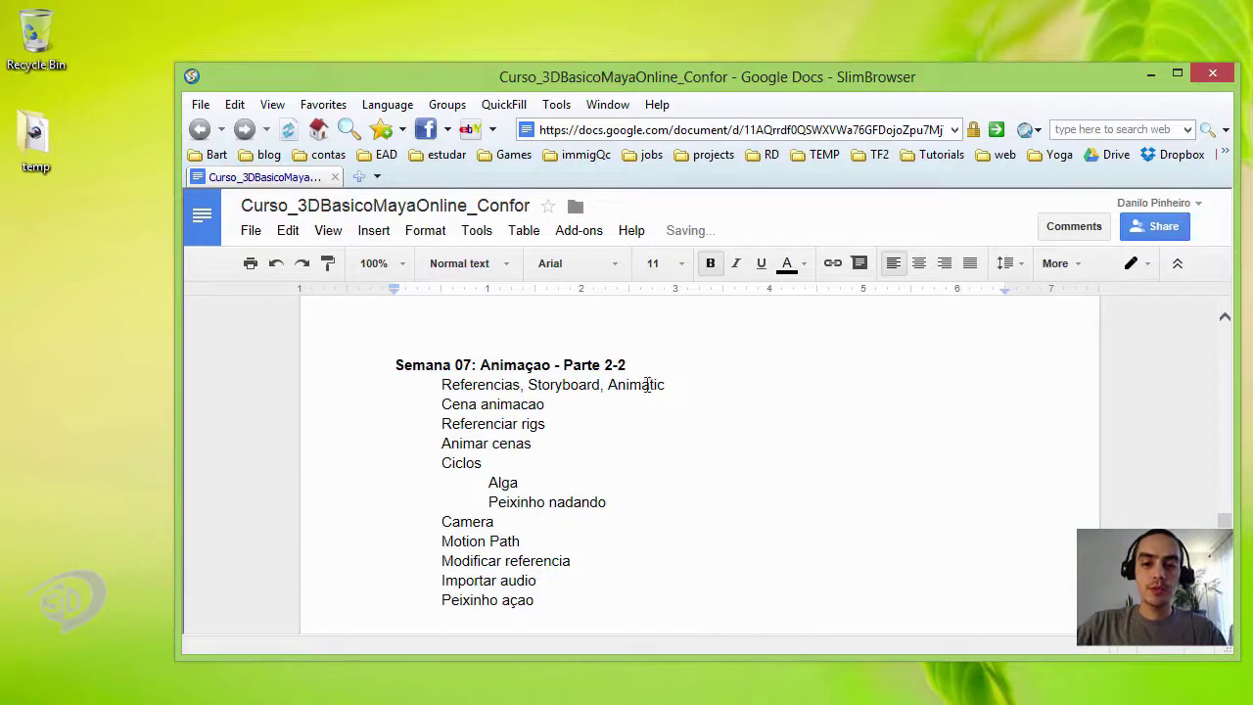
left_click(538, 610)
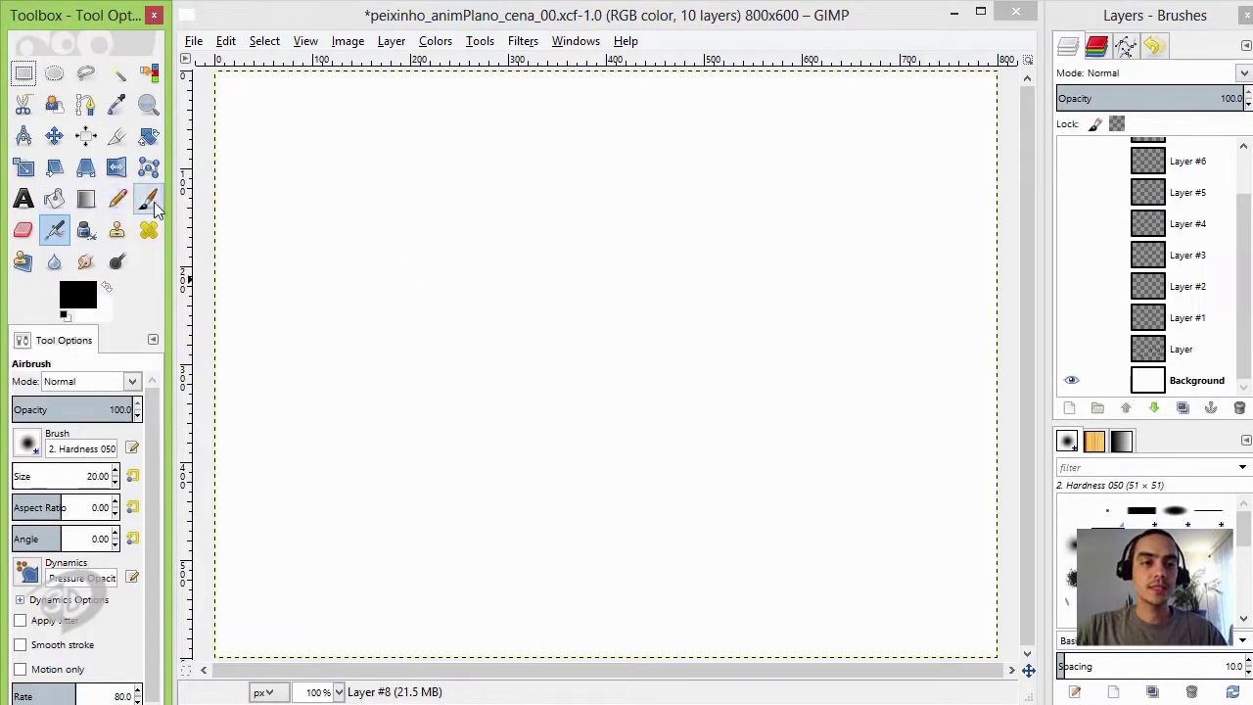
- Switch to the Paintbrush and show the seabed, seaweed and first fish layers (Layer to Layer #2)
left_click(154, 200)
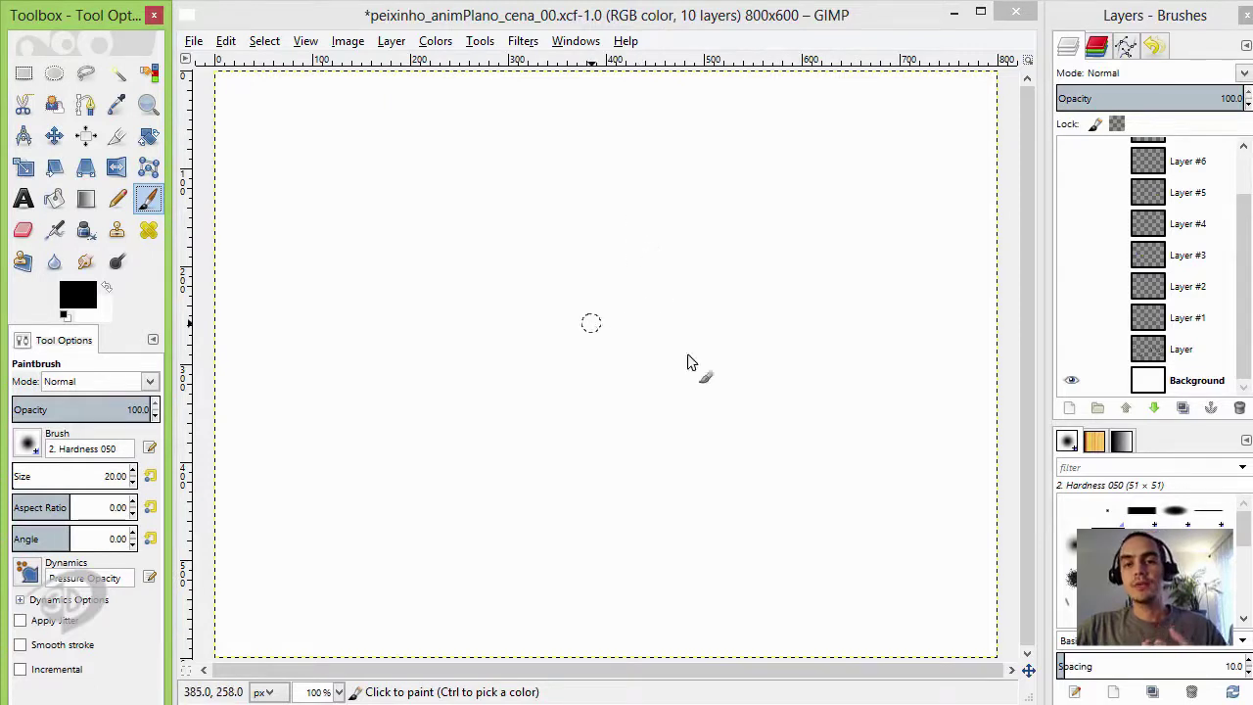
left_click(1073, 351)
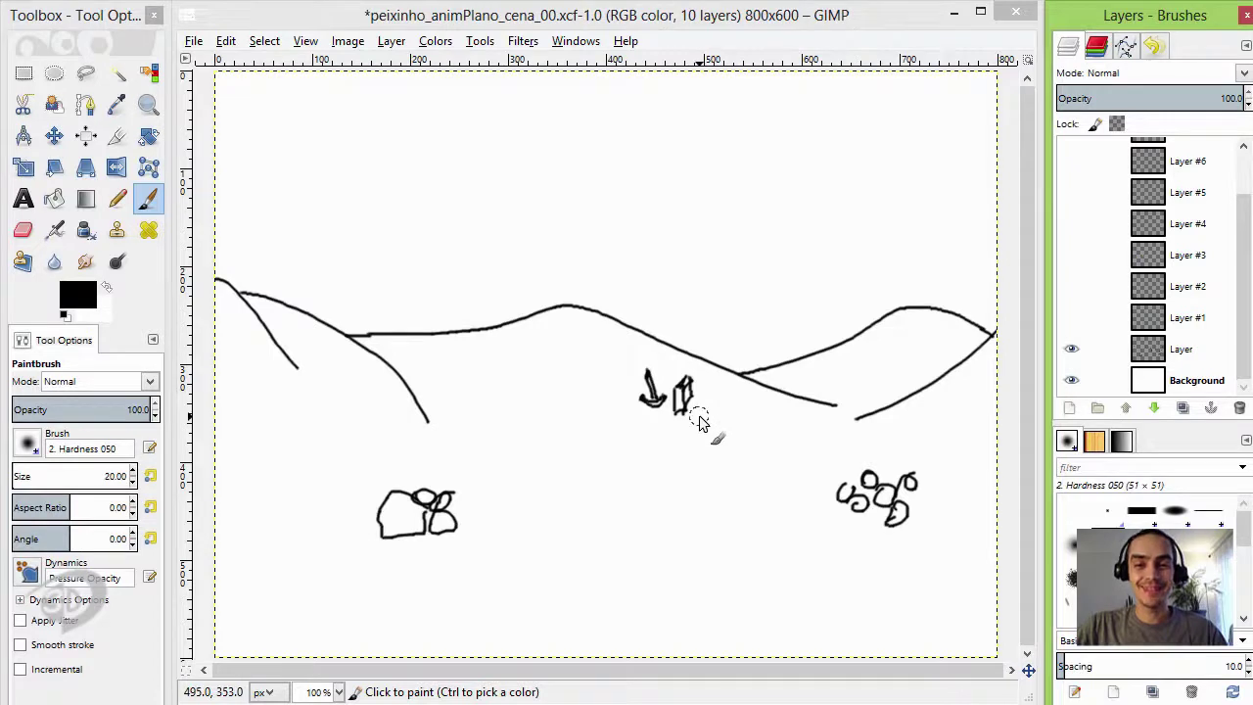
left_click(1073, 323)
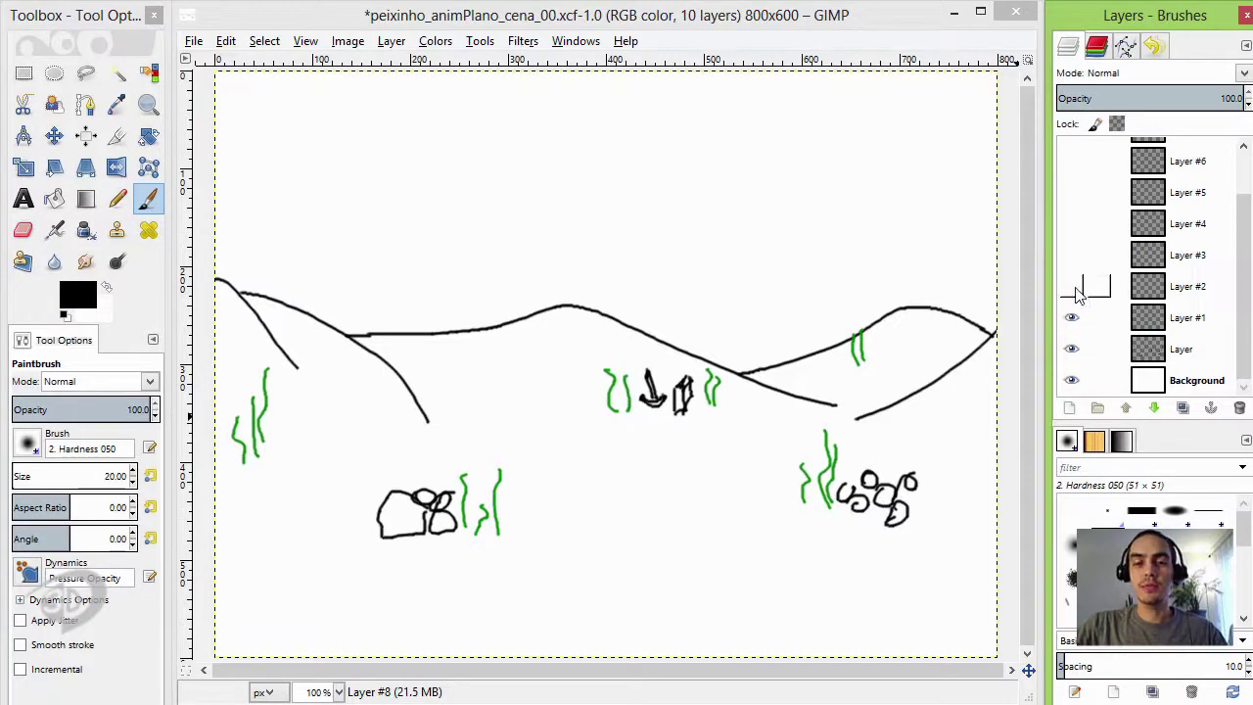
left_click(1071, 285)
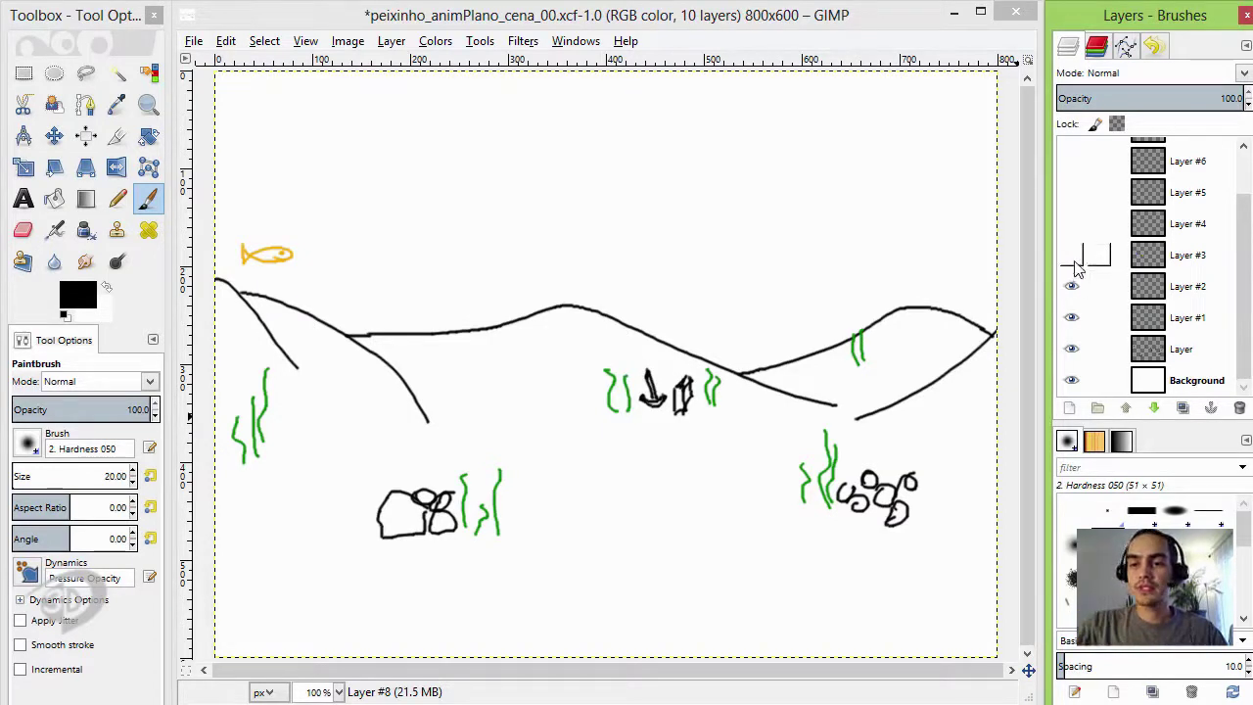
- Show the remaining fish positions on Layer #3 through Layer #6
left_click(1074, 259)
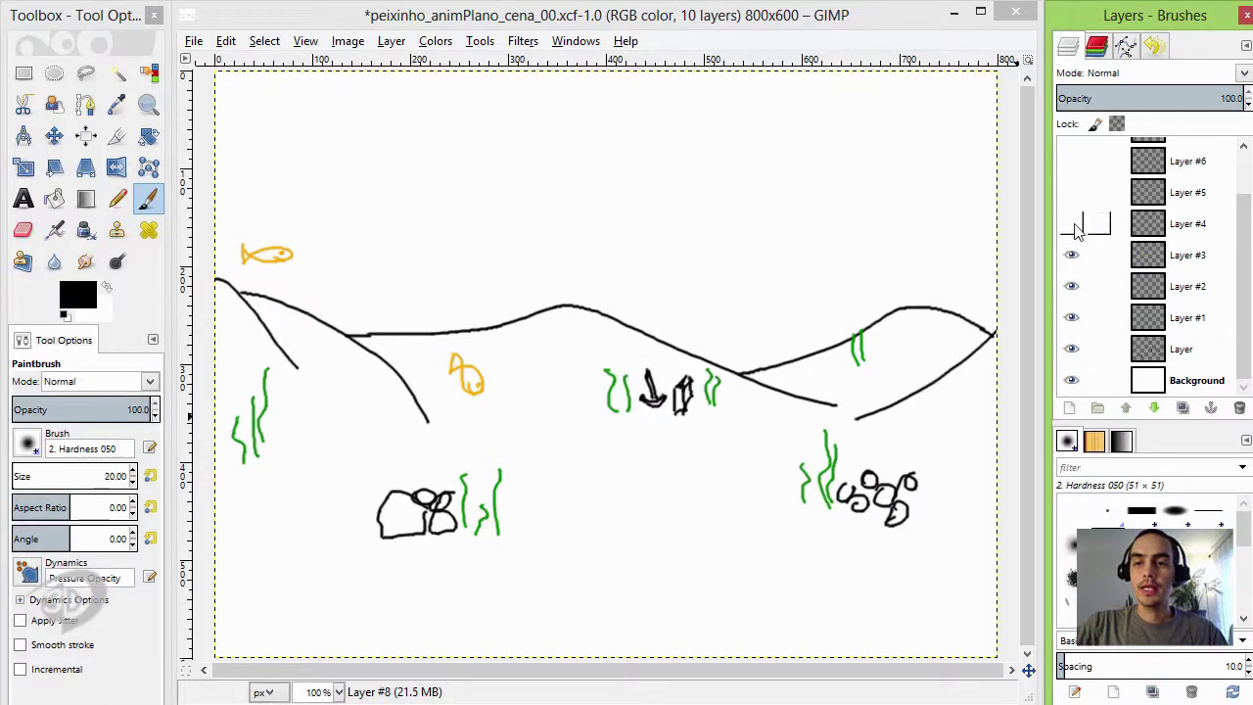
left_click(1074, 226)
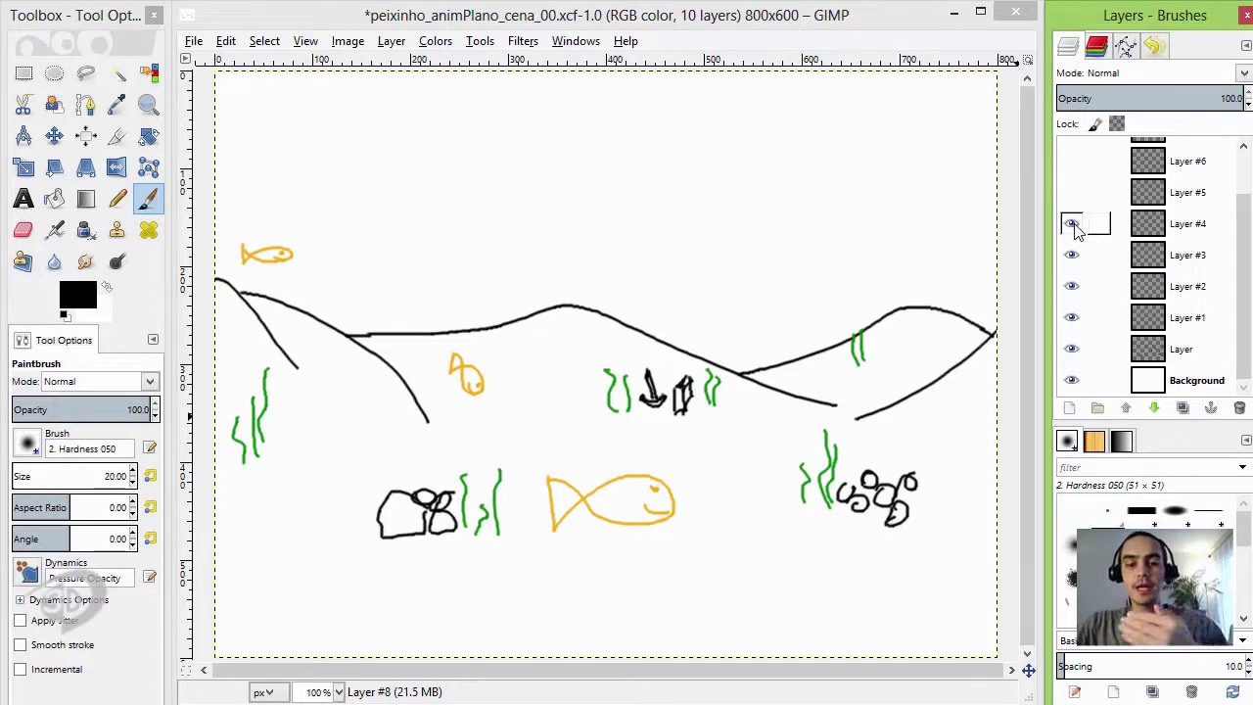
left_click(1072, 192)
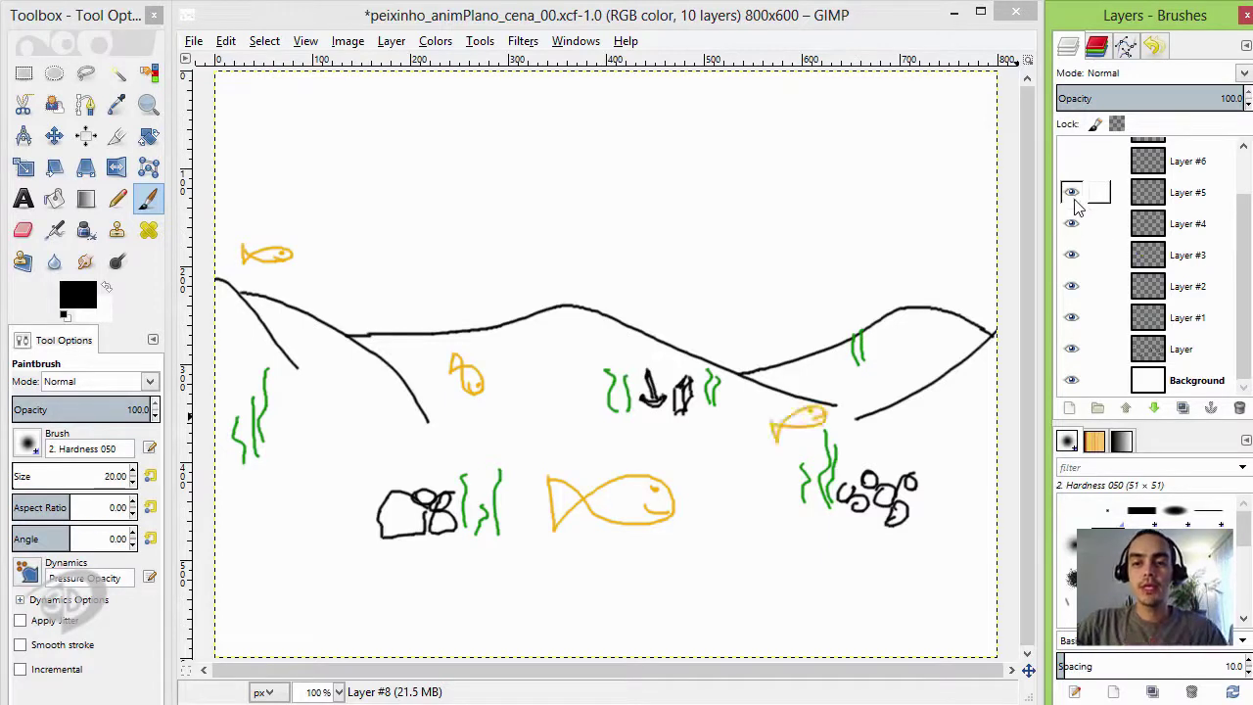
left_click(1071, 161)
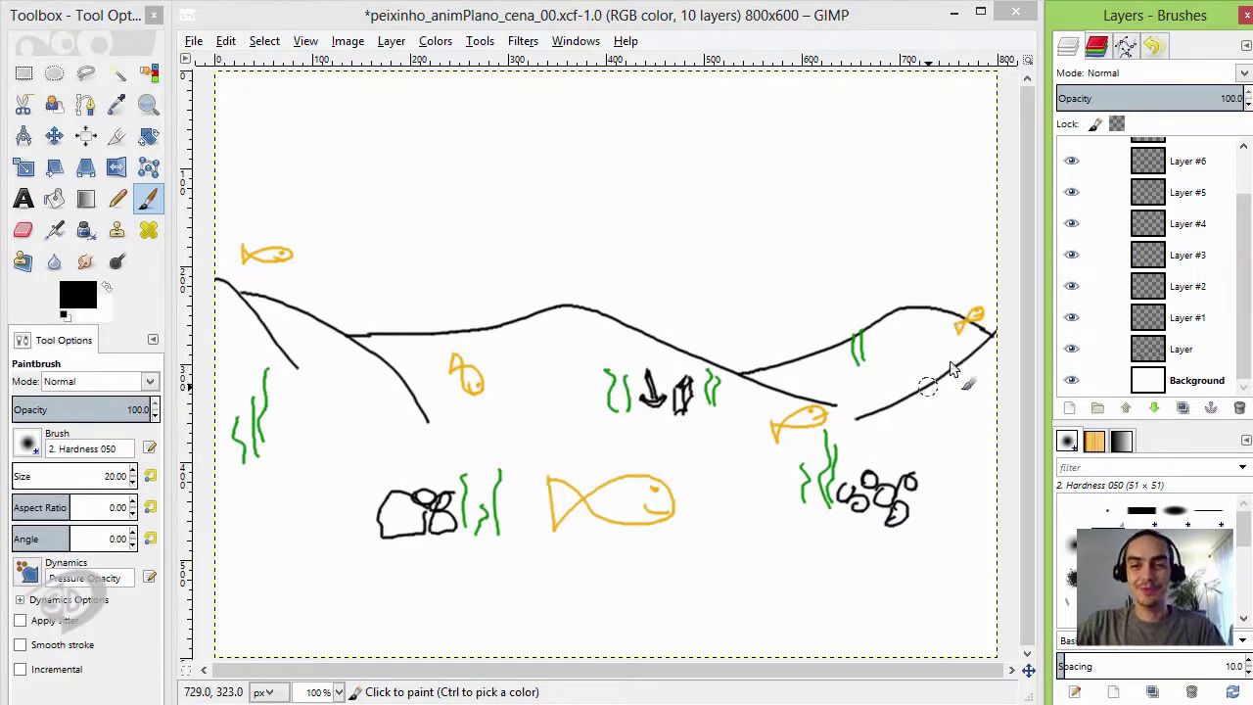
left_click_drag(1240, 238, 1240, 197)
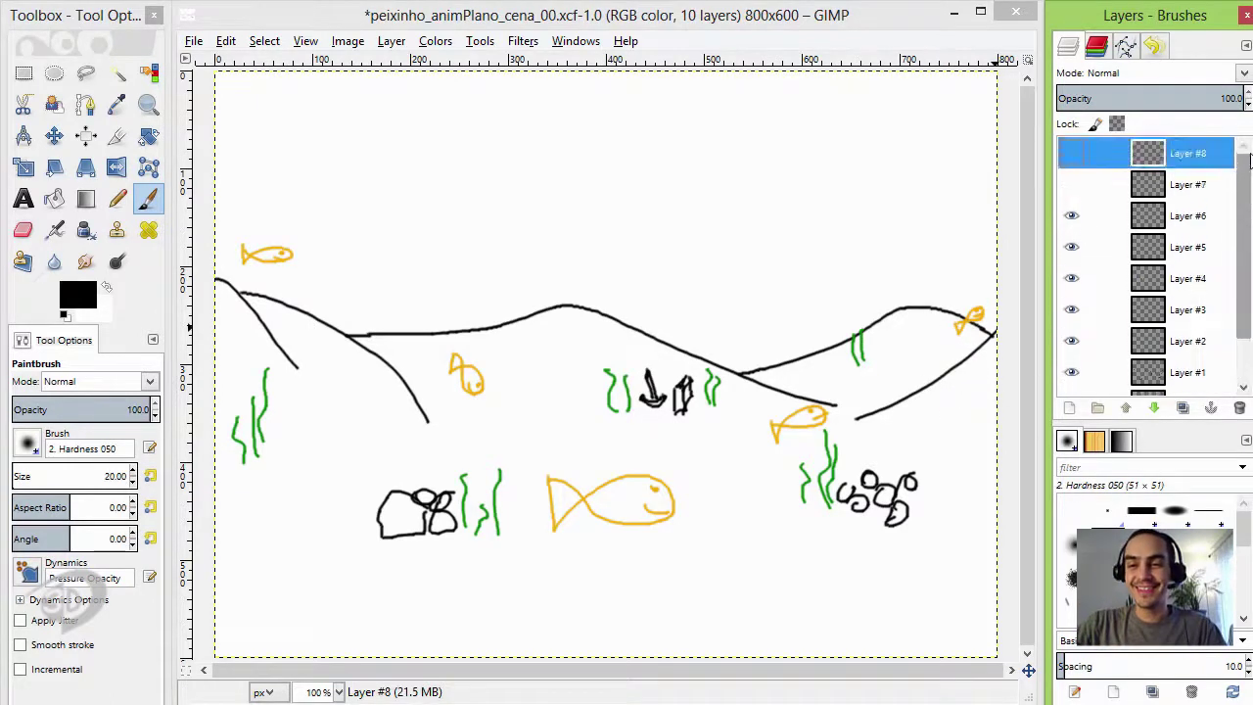
- Show the blue motion arrows (Layer #7) and red guides (Layer #8), then hide Layers #8 through #1
left_click(1071, 185)
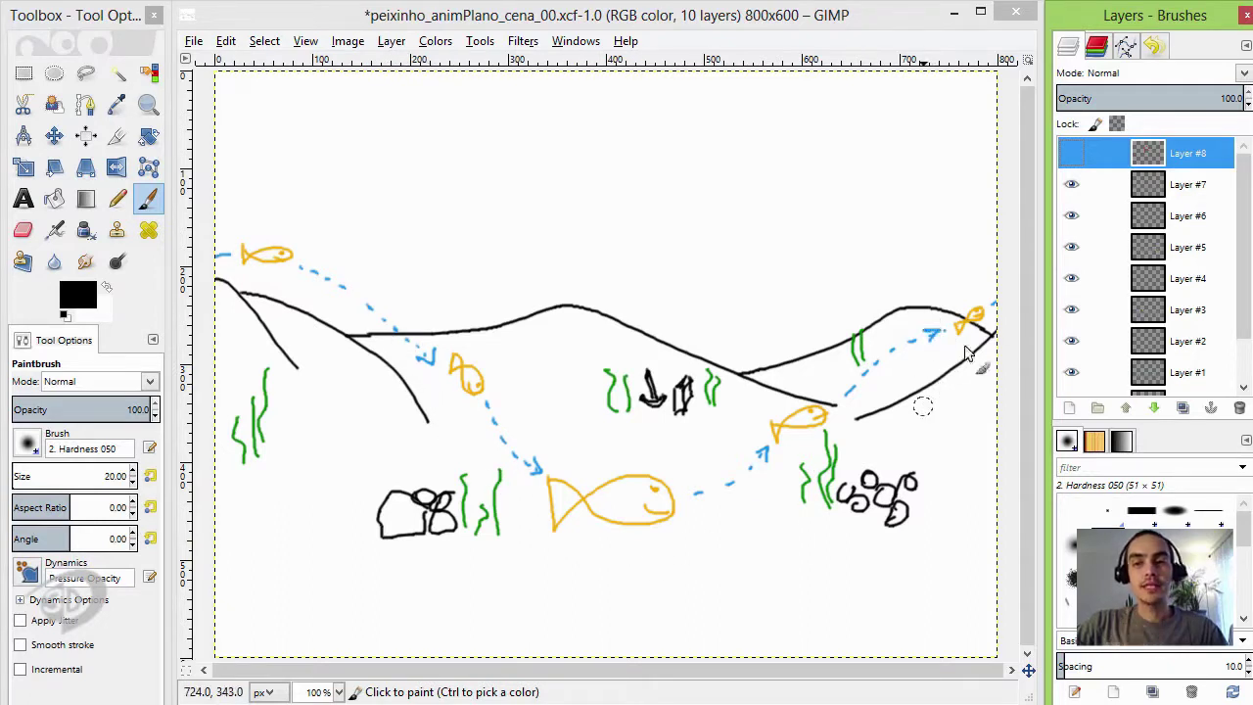
left_click(1070, 157)
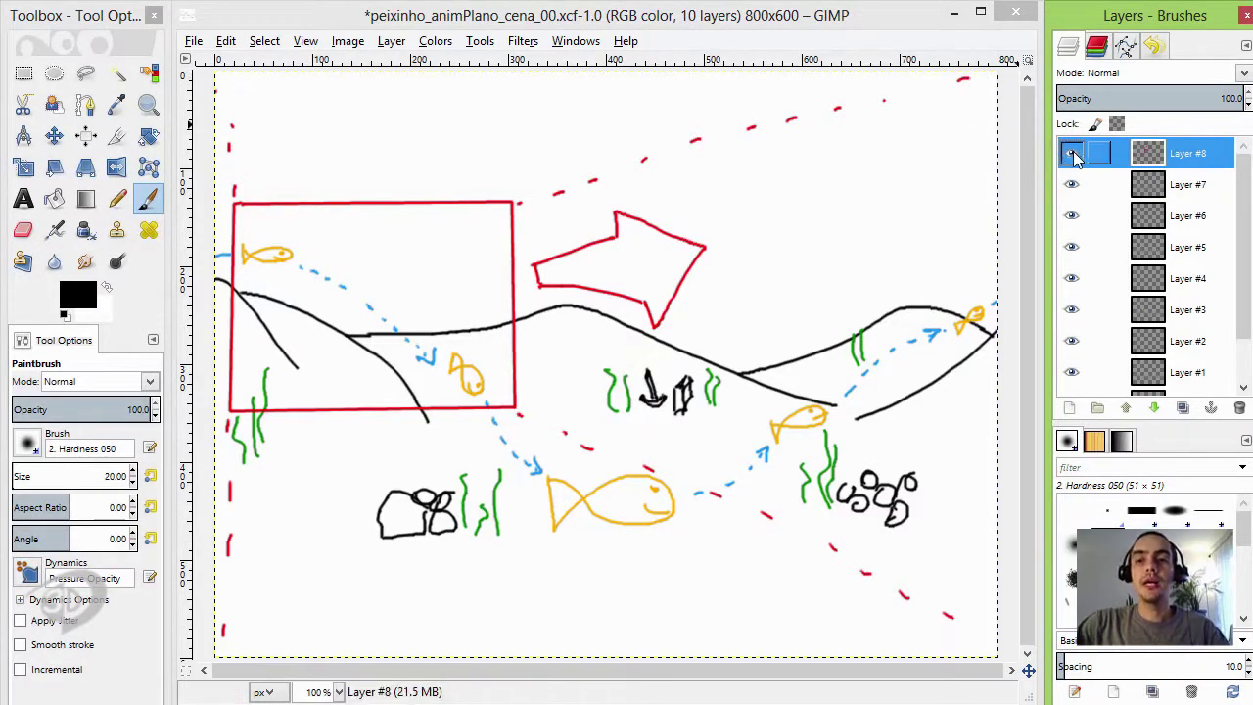
mouse_move(1073, 157)
left_mouse_down()
mouse_move(1077, 370)
mouse_move(1080, 361)
left_mouse_up()
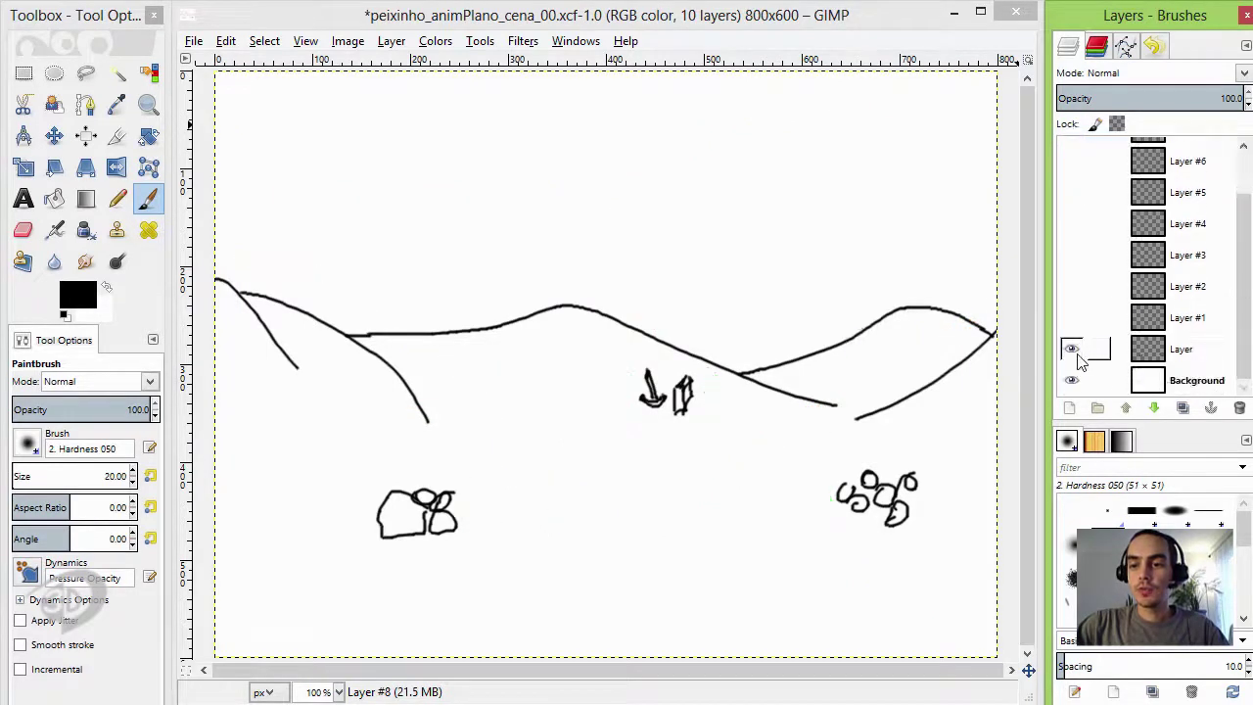
- Keep the seabed and seaweed visible while toggling the Layer #2 and Layer #3 fish on and off
left_click(1073, 352)
left_click(1073, 353)
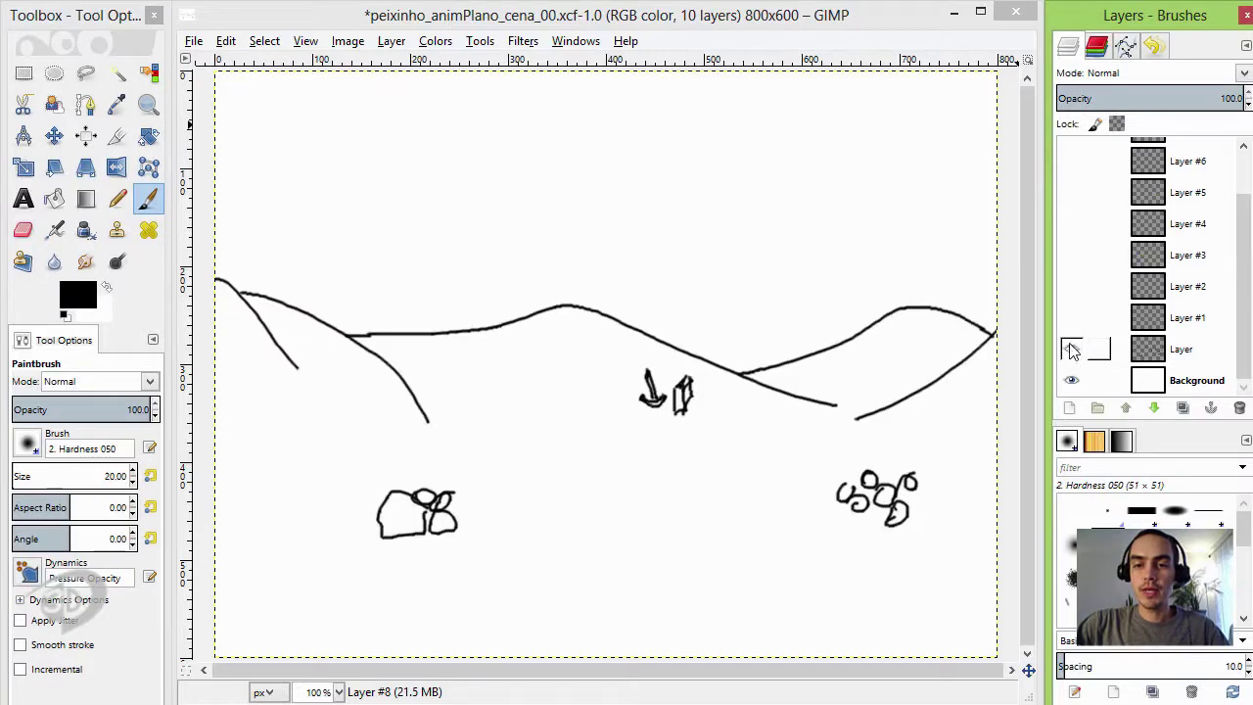
left_click(1073, 317)
left_click(1072, 286)
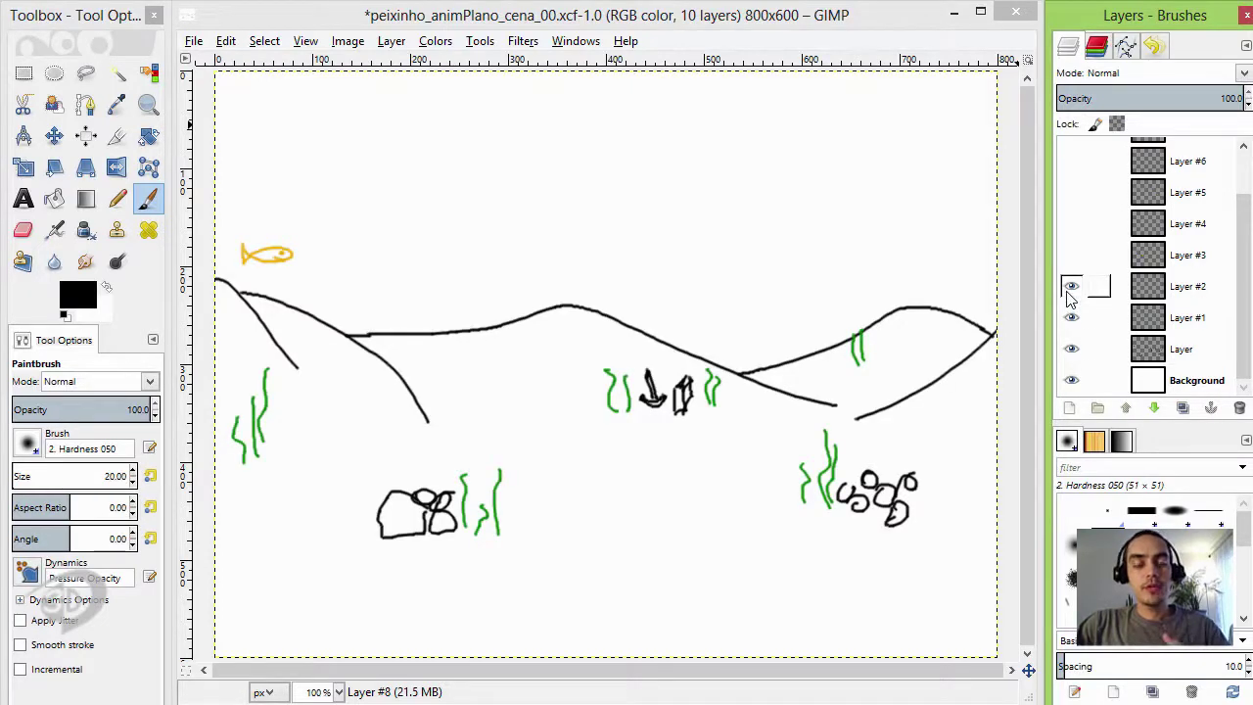
left_click(1073, 288)
left_click(1071, 260)
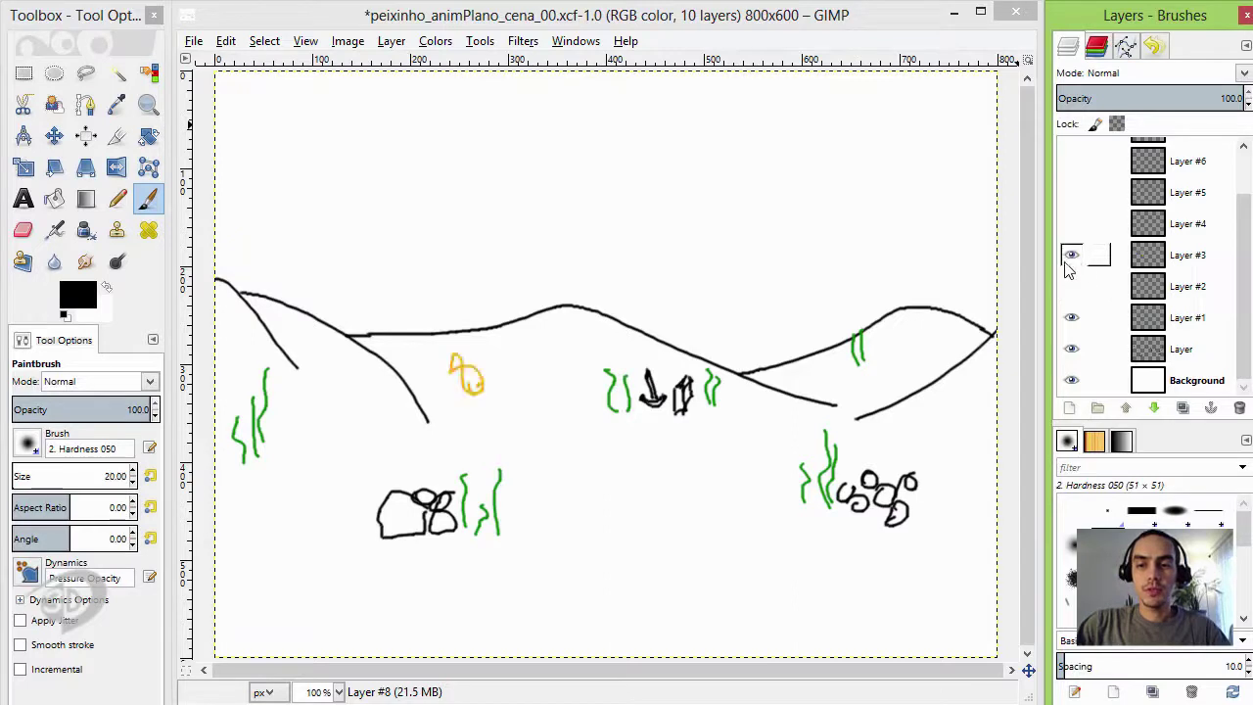
left_click(1071, 256)
- Flip through the Layer #4 and #5 fish, leave the Layer #6 fish showing, and open File Explorer
left_click(1072, 225)
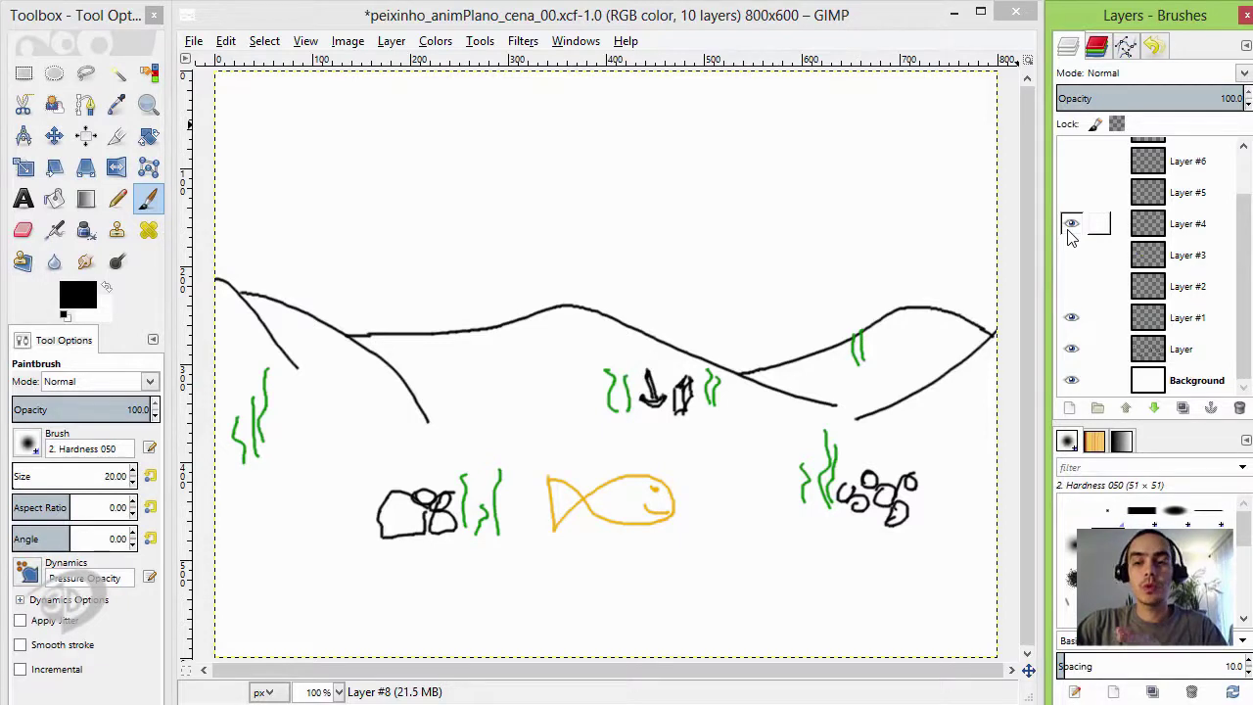
left_click(1072, 225)
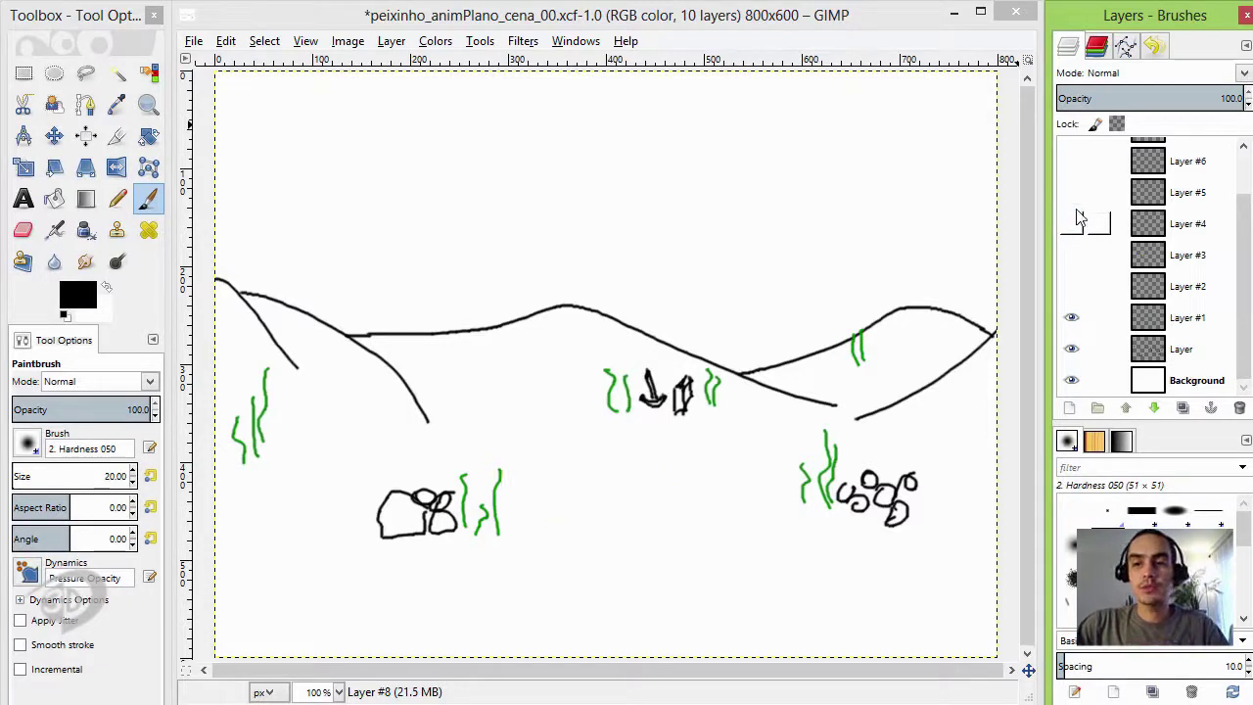
left_click(1072, 223)
left_click(1071, 223)
left_click(1072, 193)
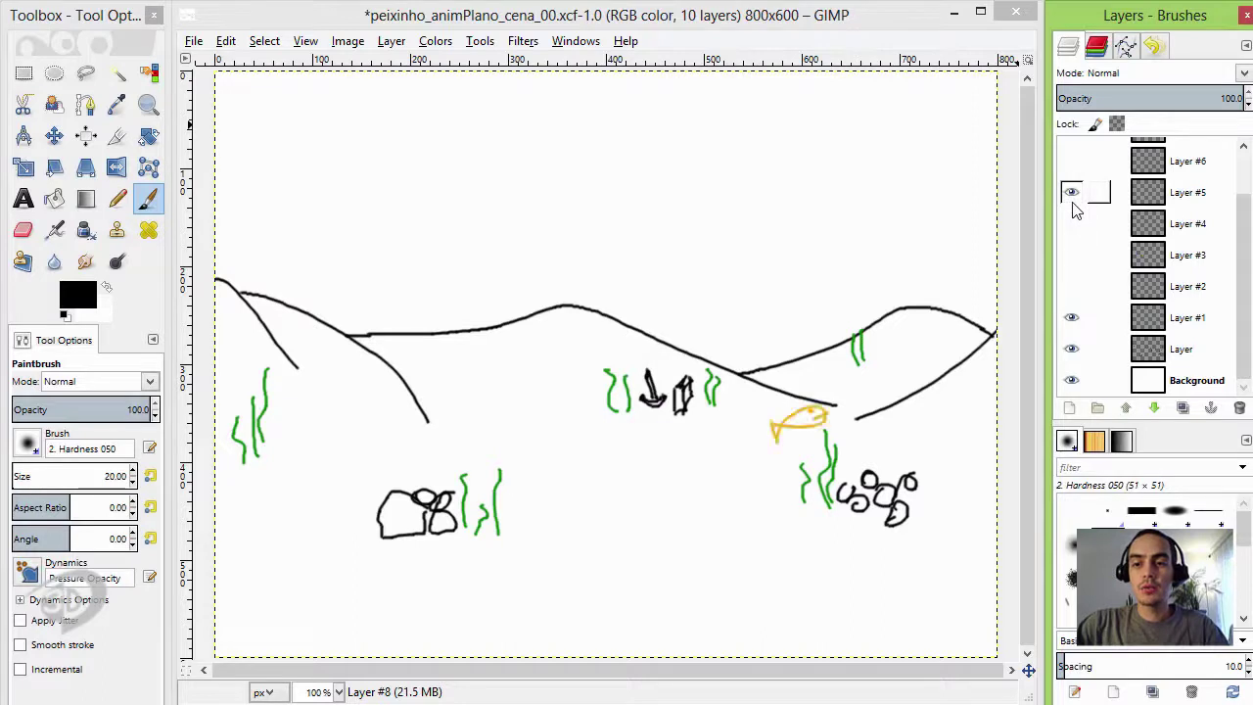
left_click(1071, 193)
left_click(1071, 160)
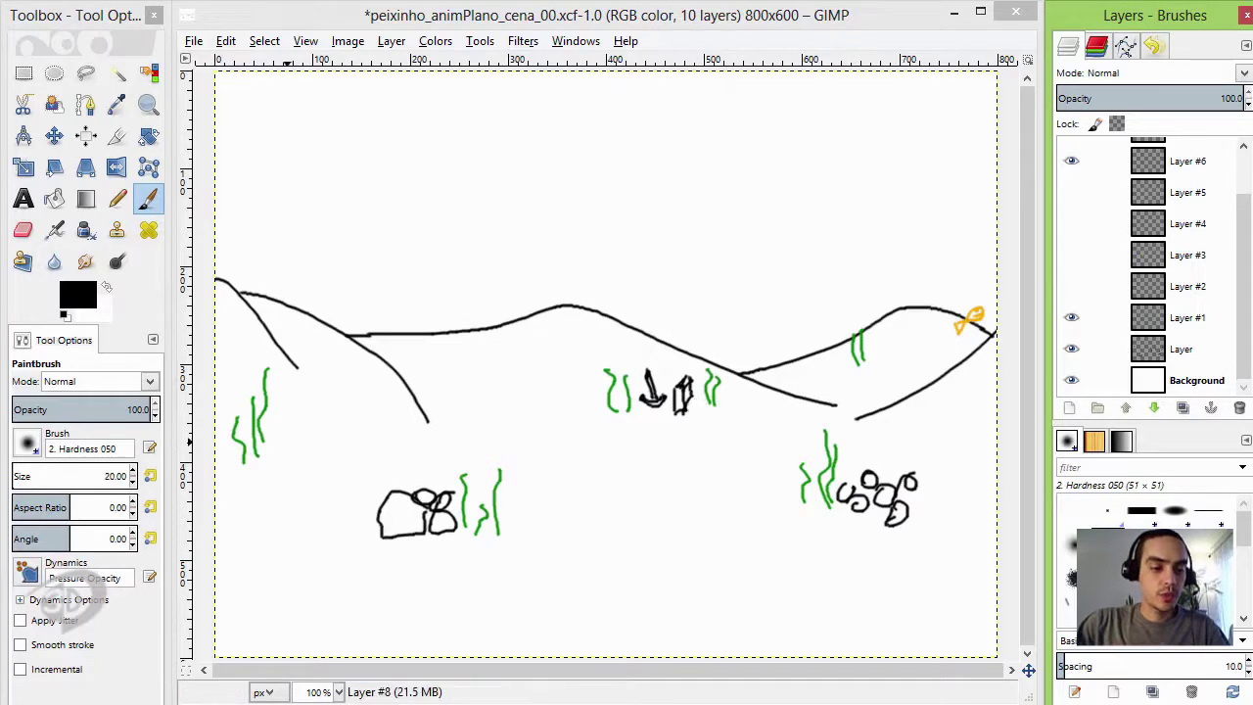
key("super+e")
- Browse from C: through the user's EAD, Confor, MayaBasico and Imagens folders into Storyboard
mouse_move(384, 279)
left_mouse_down()
mouse_move(595, 131)
mouse_move(578, 114)
left_mouse_up()
left_click(294, 477)
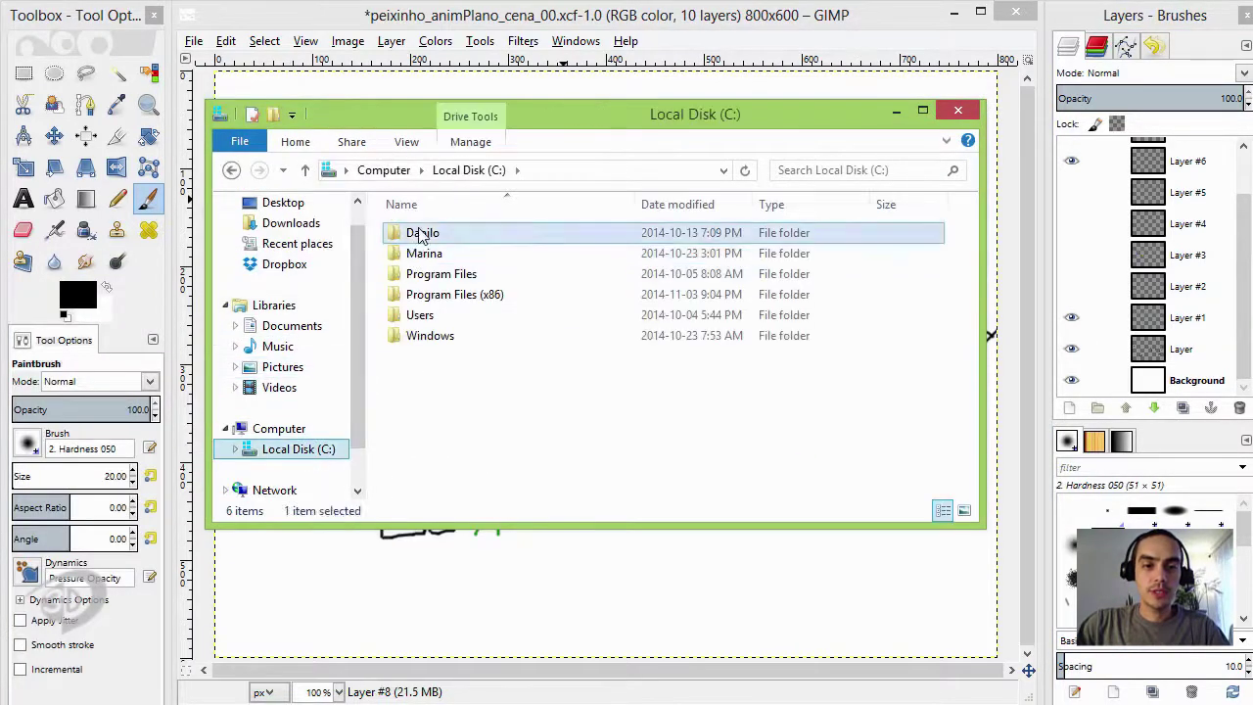
double_click(419, 233)
double_click(451, 336)
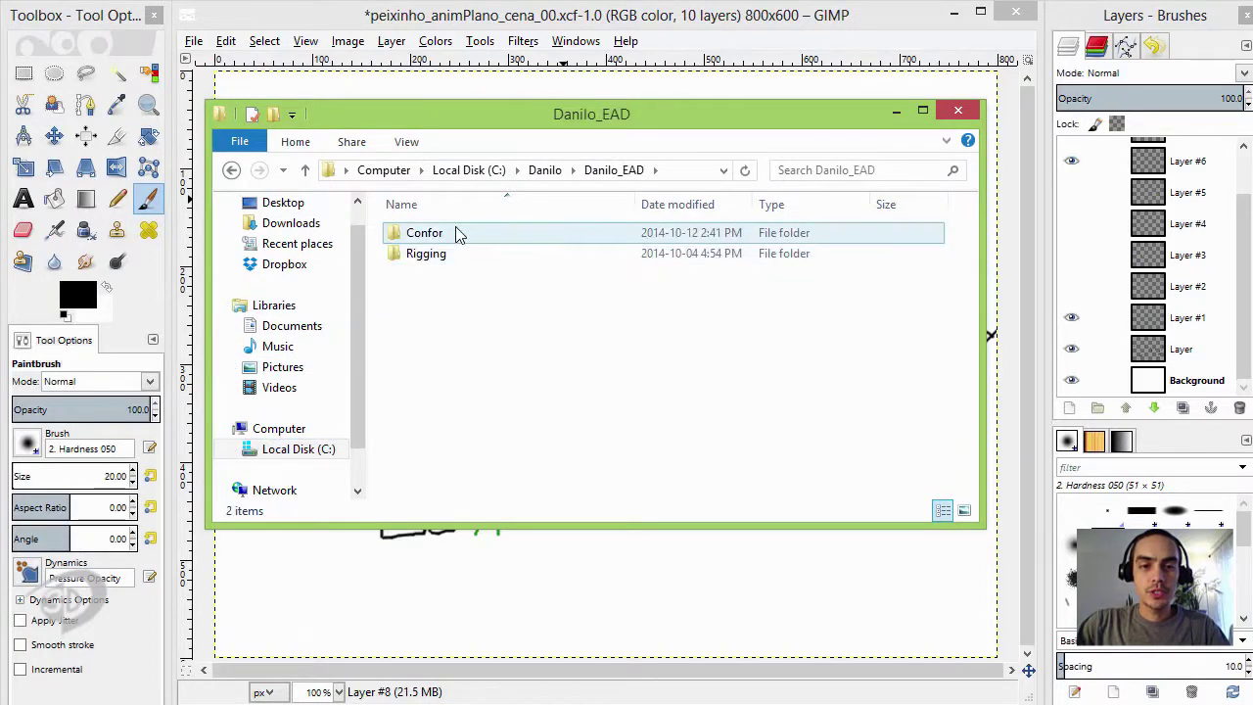
double_click(453, 232)
double_click(454, 241)
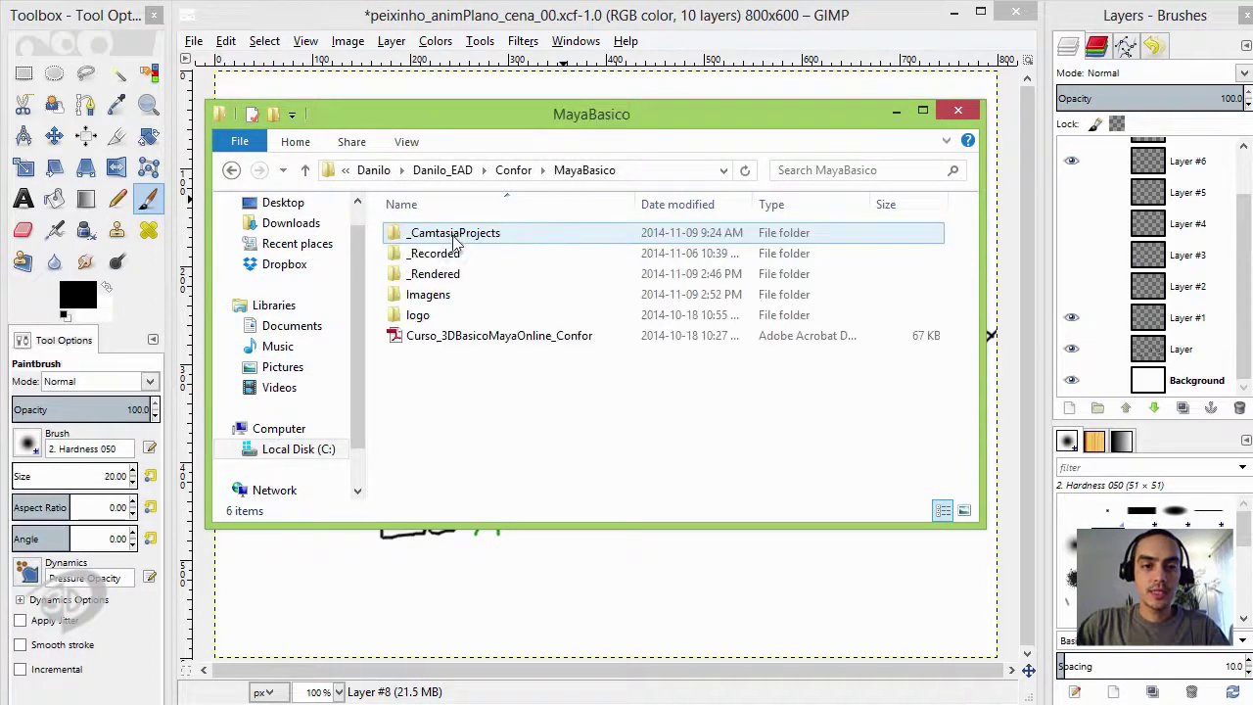
double_click(446, 306)
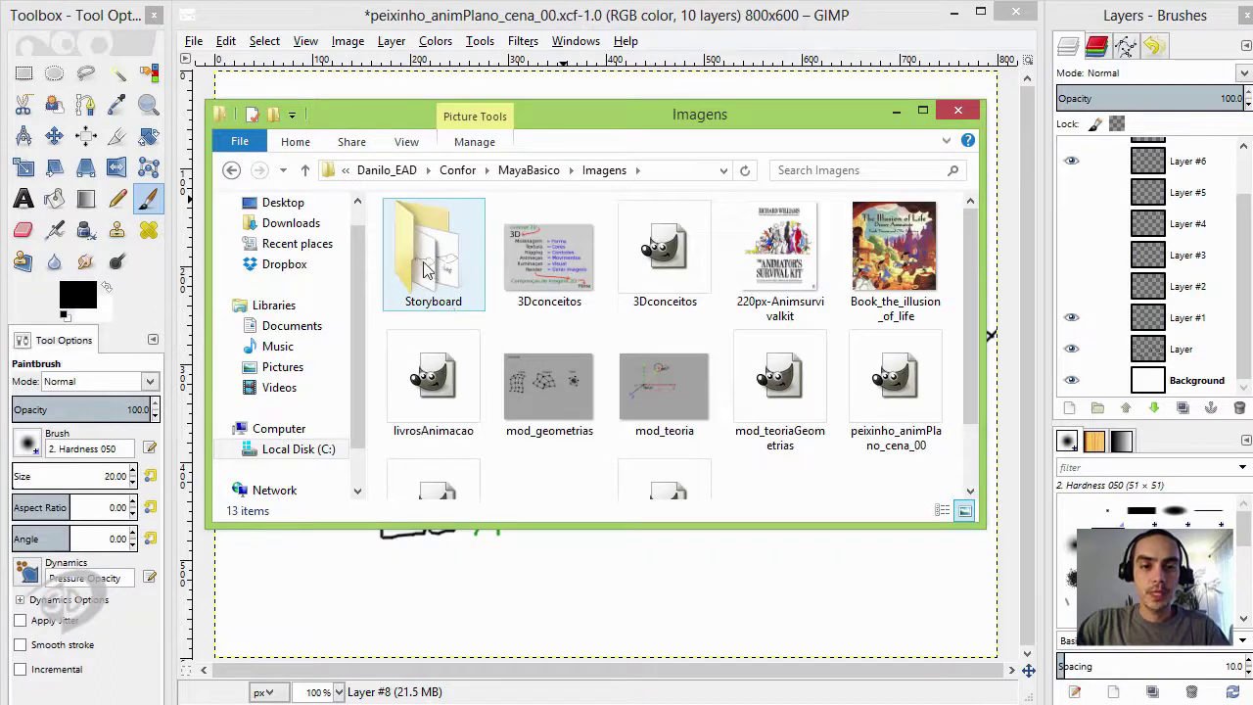
left_click(423, 274)
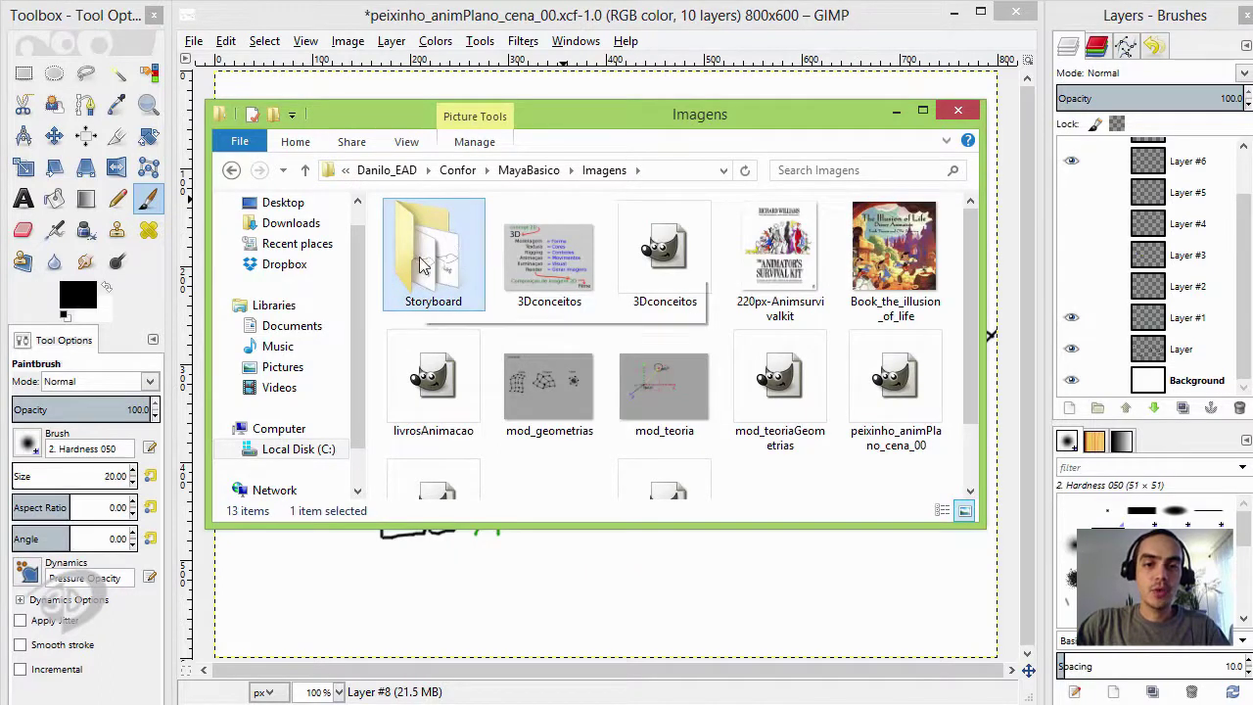
double_click(426, 256)
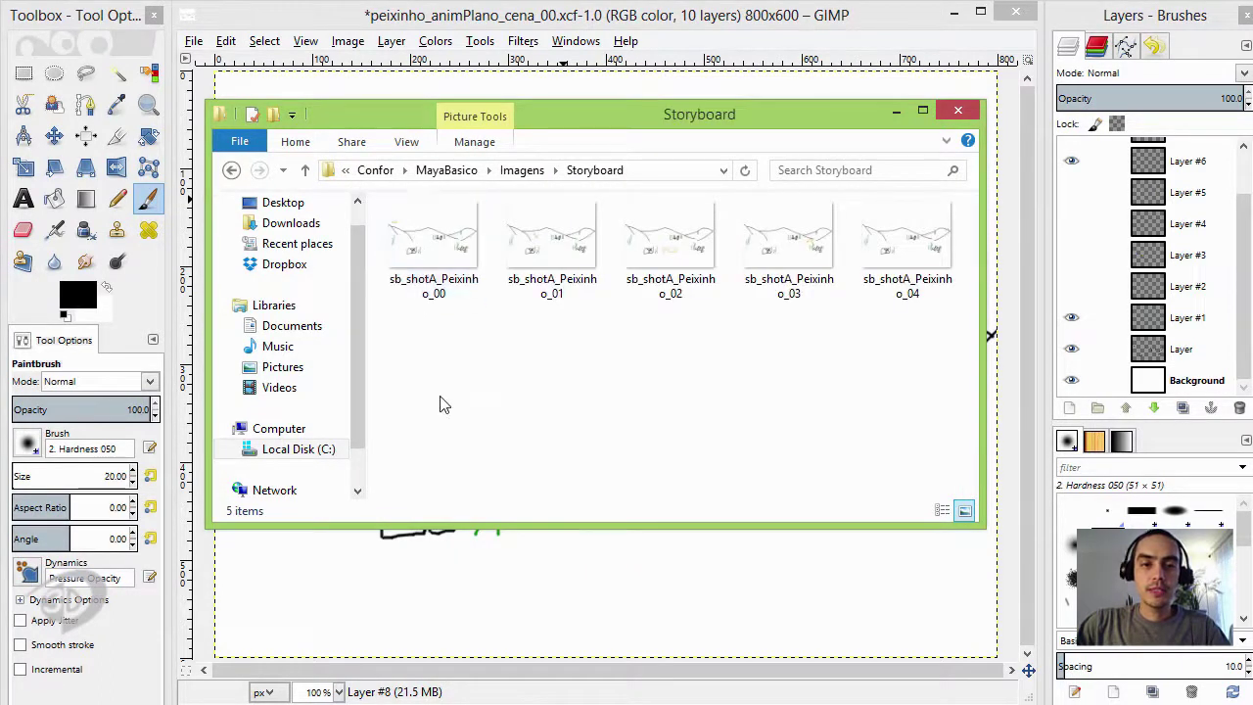
- Select frames 00 to 03 in turn, then right-click sb_shotA_Peixinho_00 for its actions
left_click(416, 256)
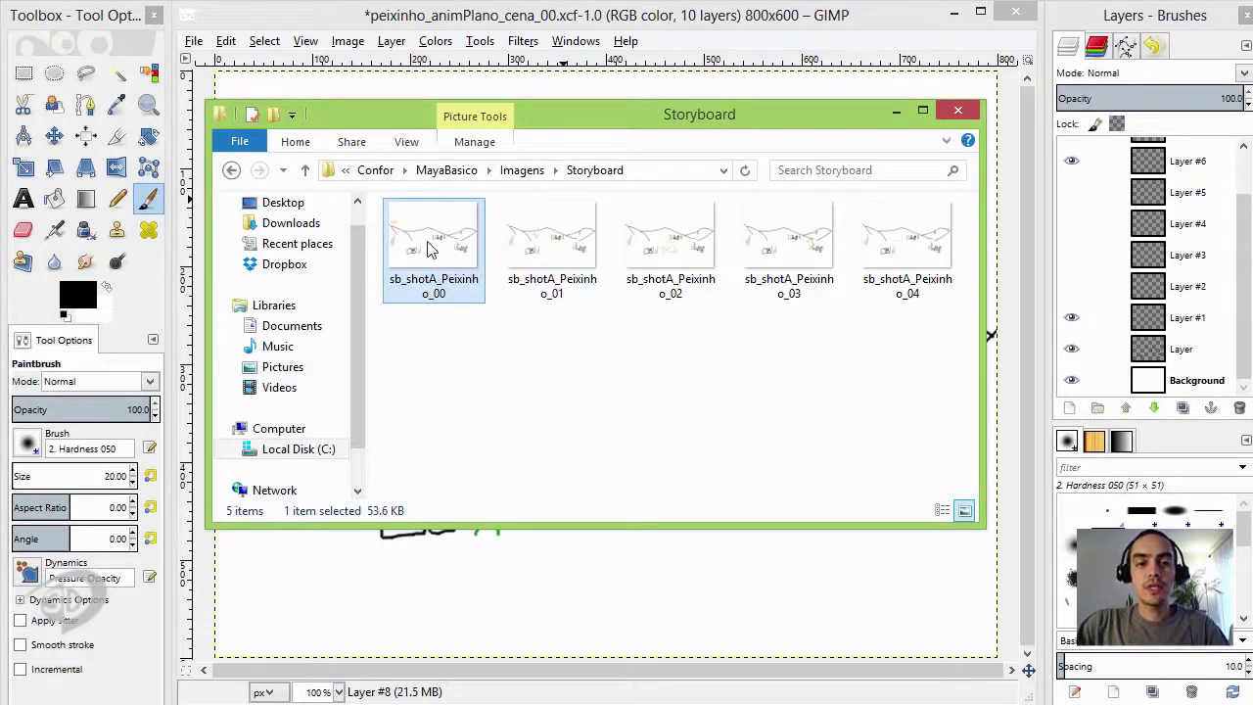
left_click(662, 253)
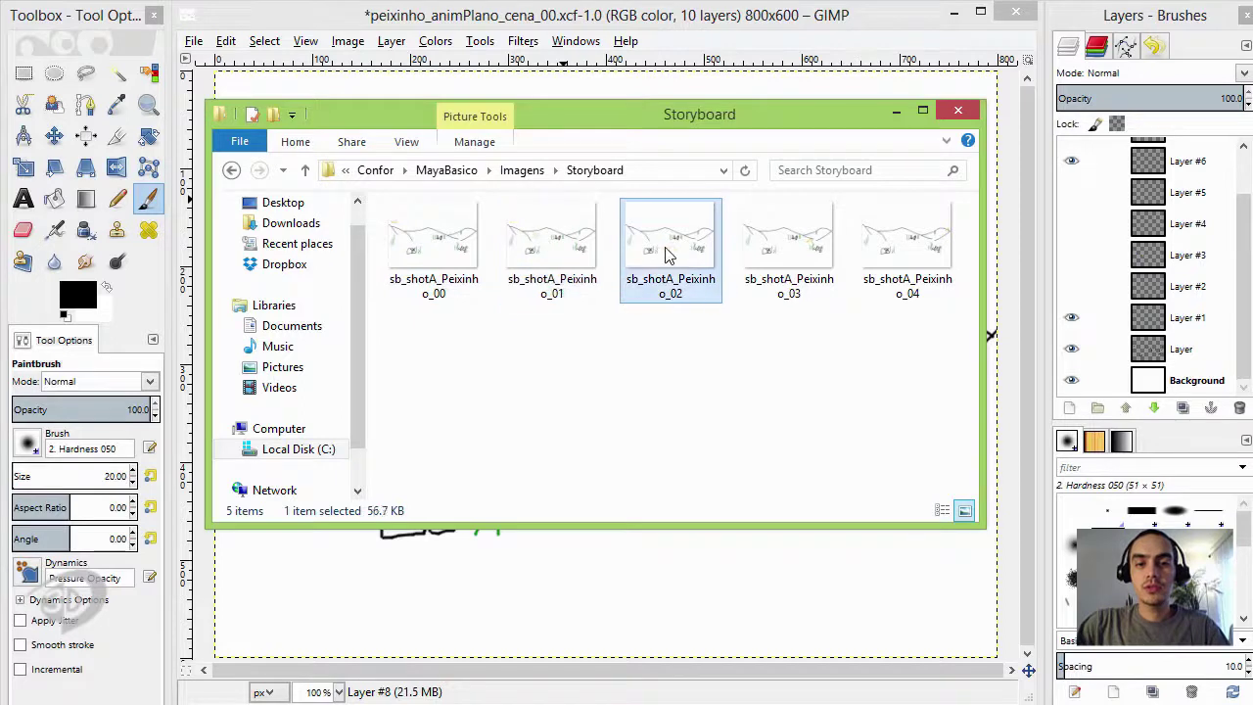
left_click(801, 254)
left_click(895, 255)
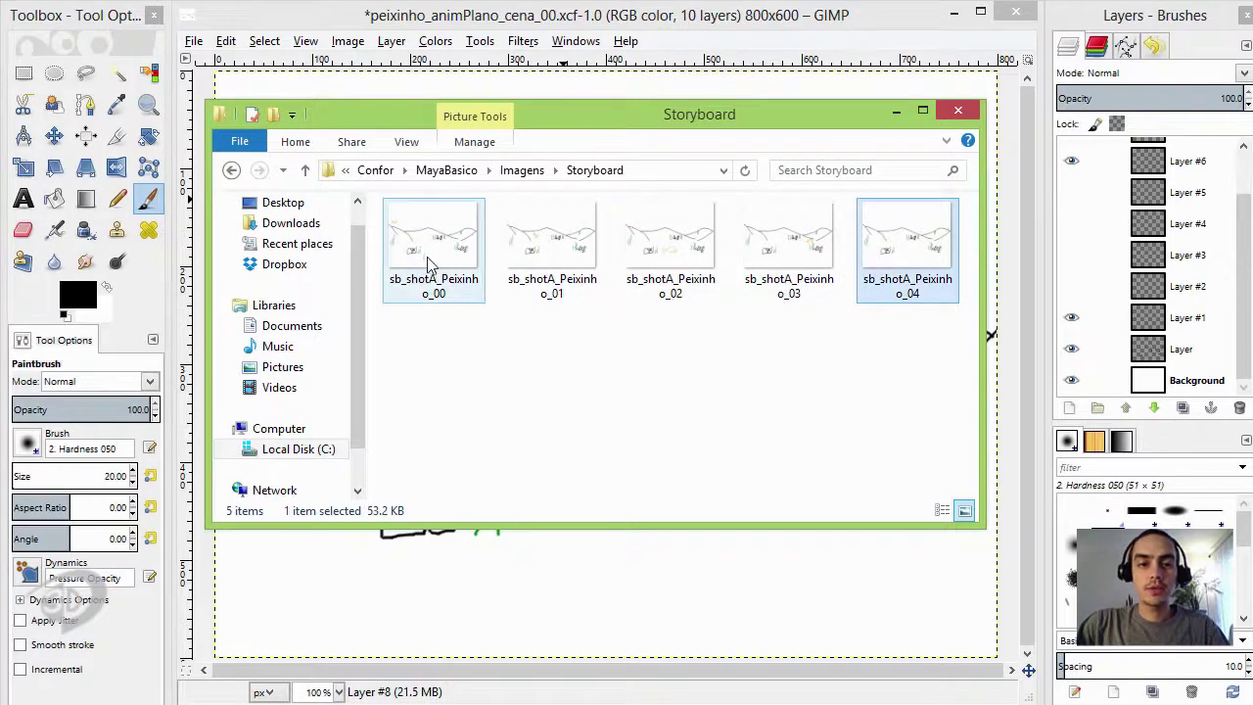
left_click(424, 247)
right_click(424, 245)
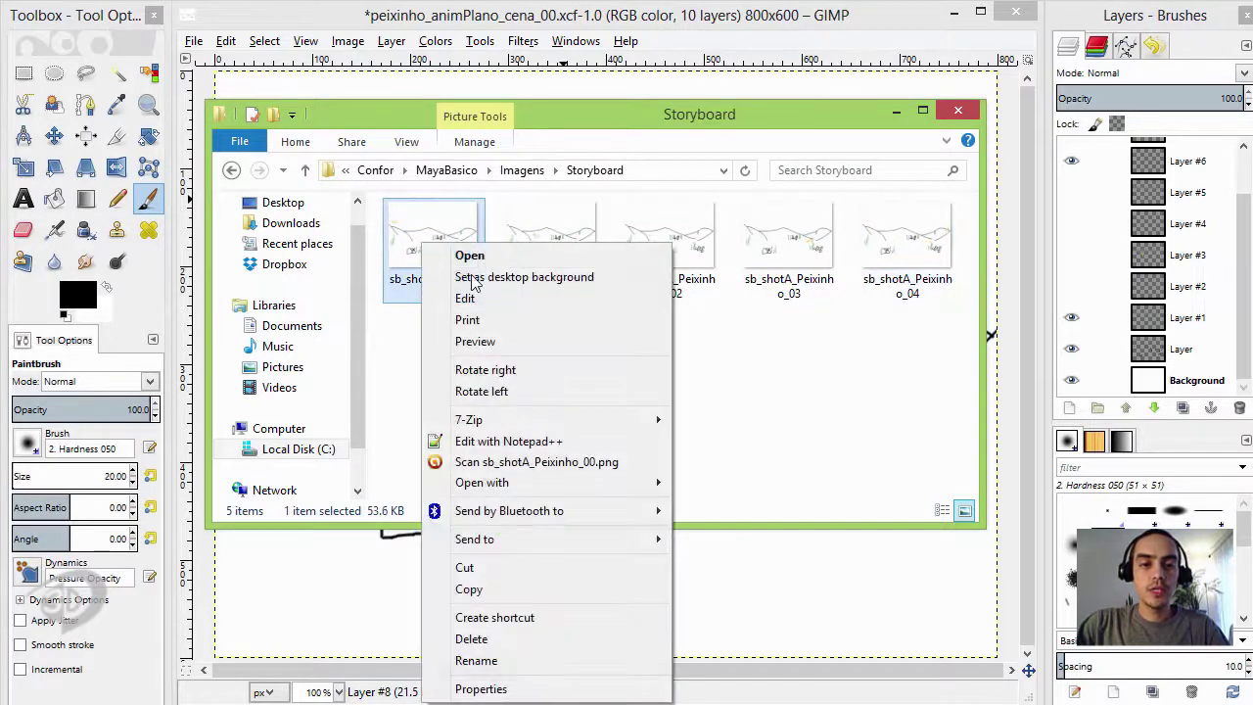
- Preview sb_shotA_Peixinho_00, step through to frame 04, then restore and close Photo Viewer
left_click(479, 341)
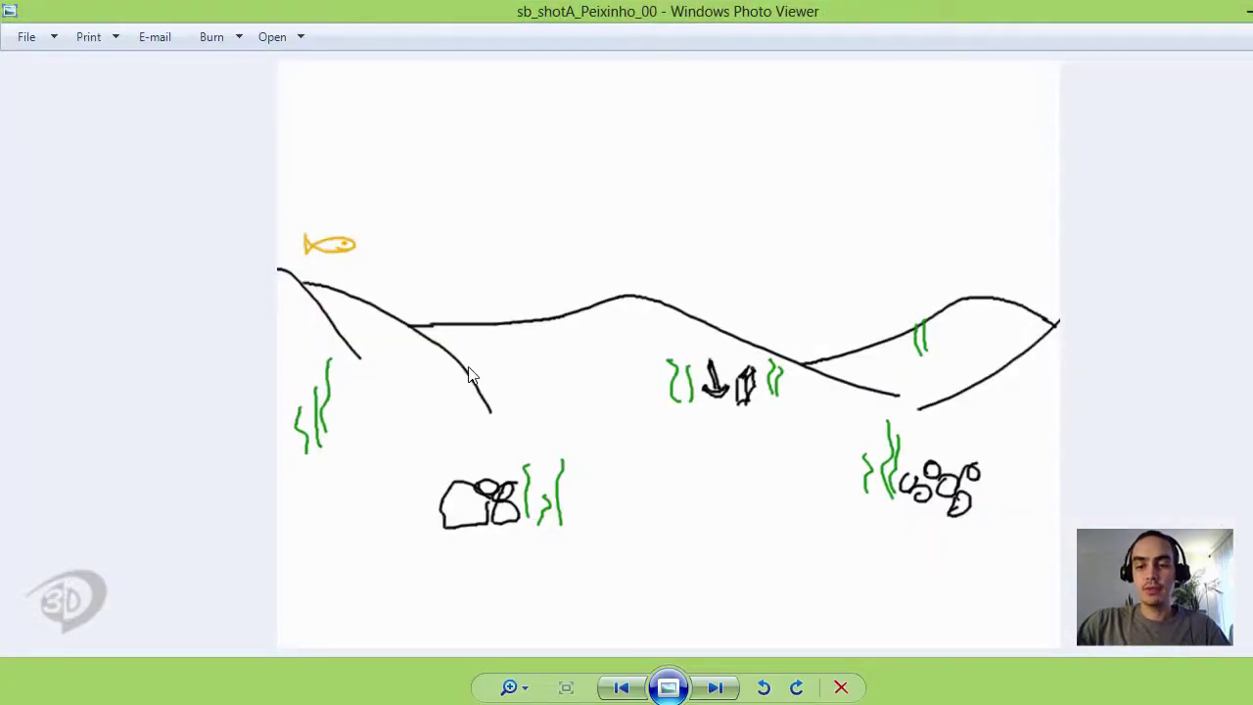
key("Right")
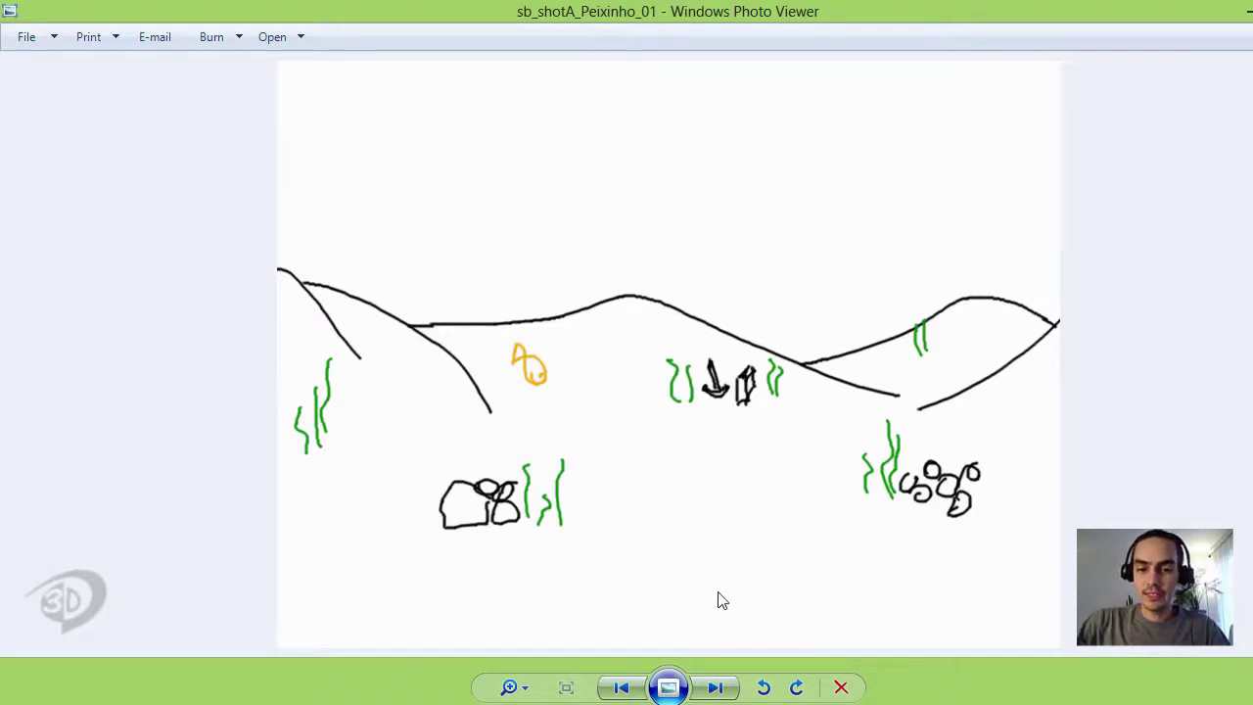
left_click(715, 687)
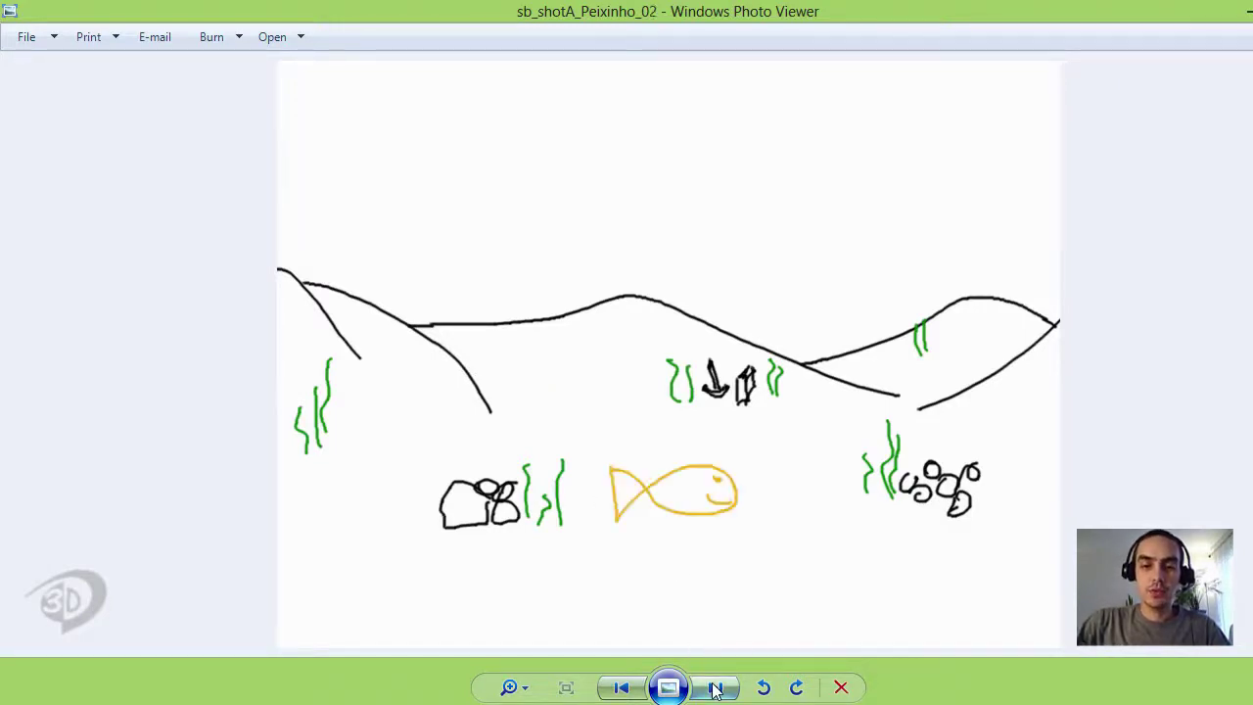
left_click(715, 687)
left_click(714, 687)
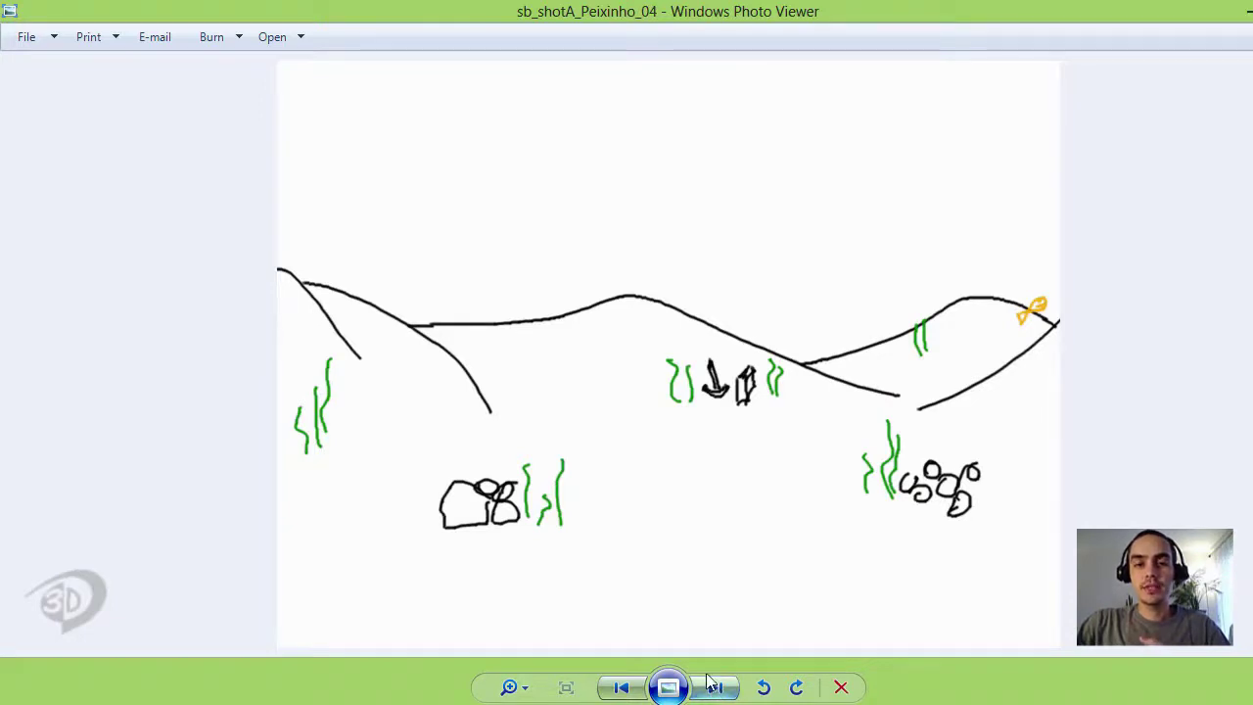
double_click(740, 25)
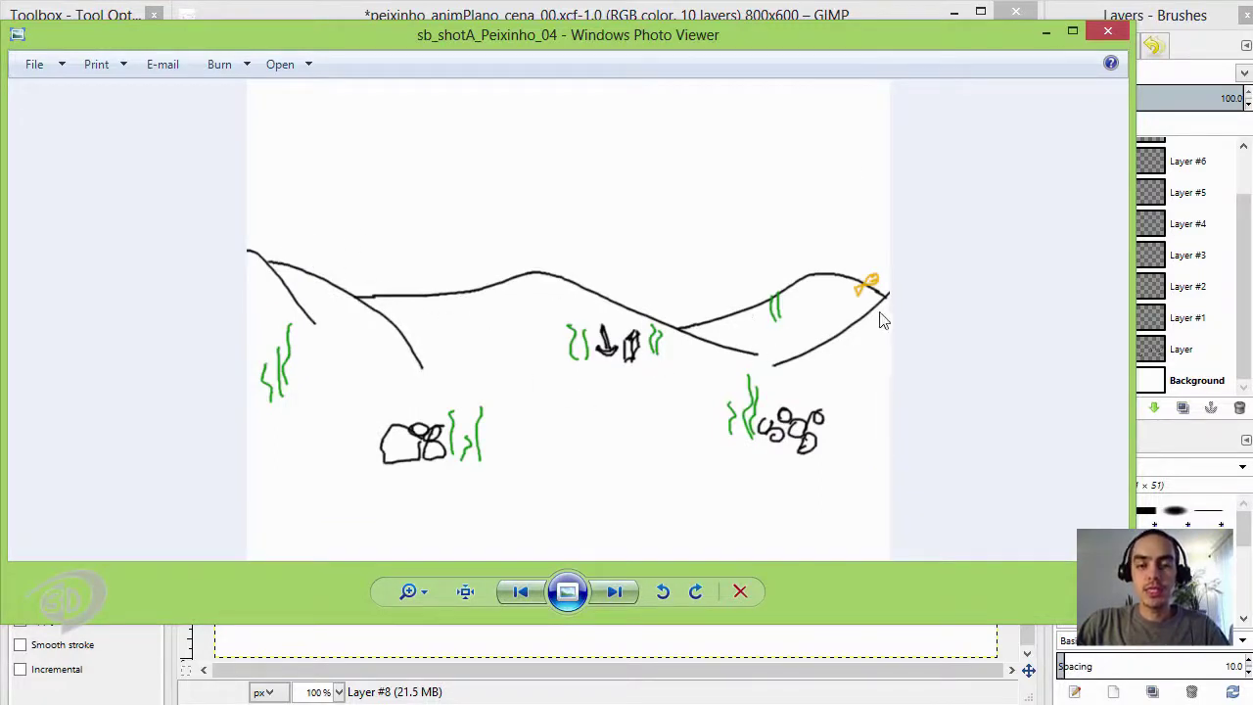
left_click(1045, 33)
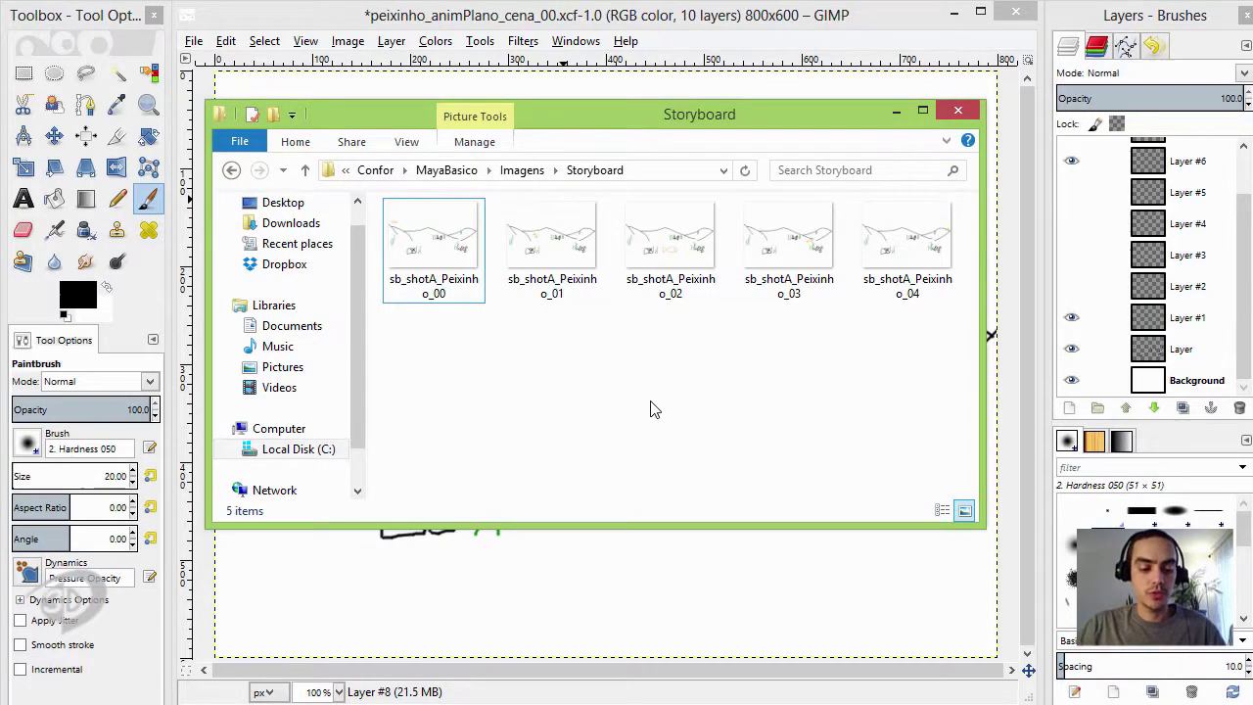
- Search 'movie' from the Start screen and launch Movie Maker
key("super")
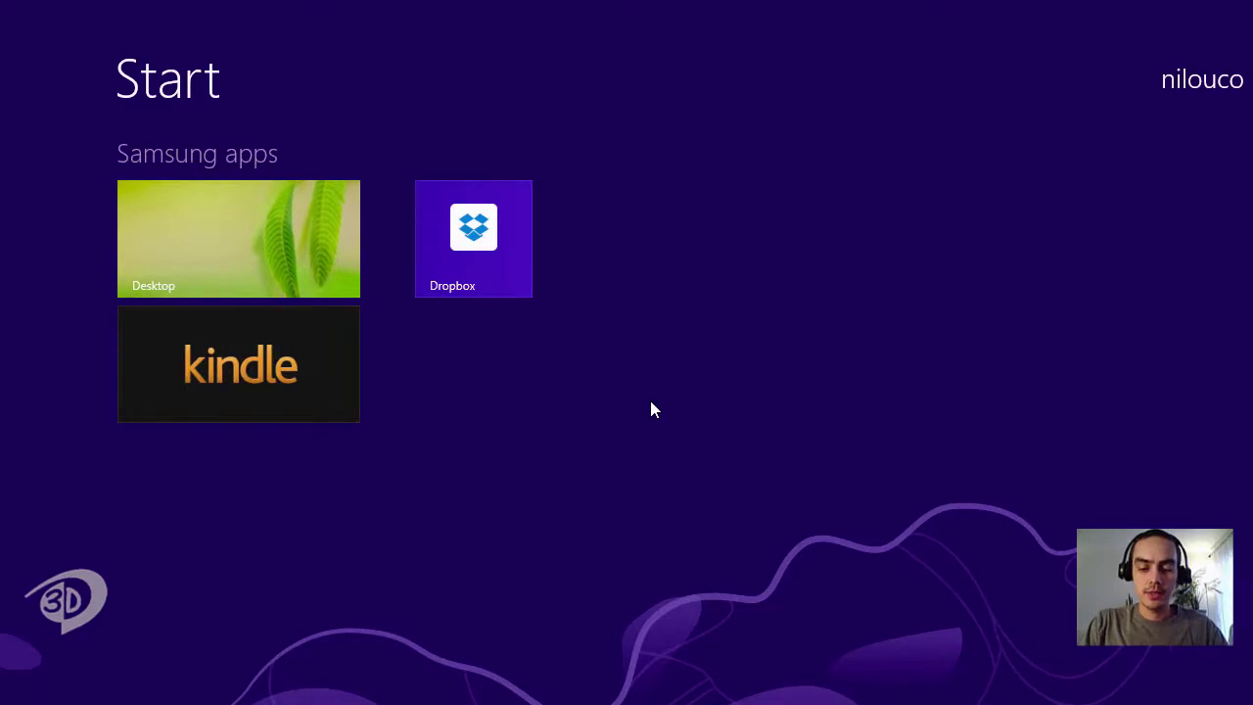
type("movie")
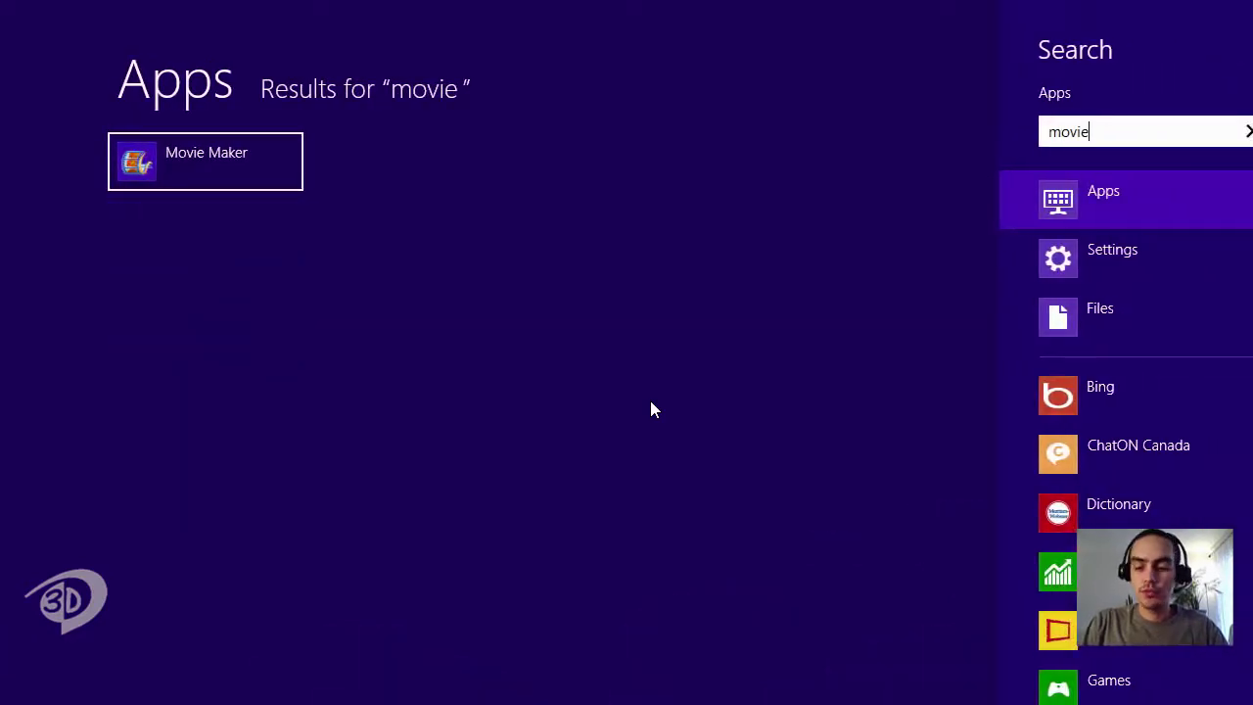
left_click(185, 160)
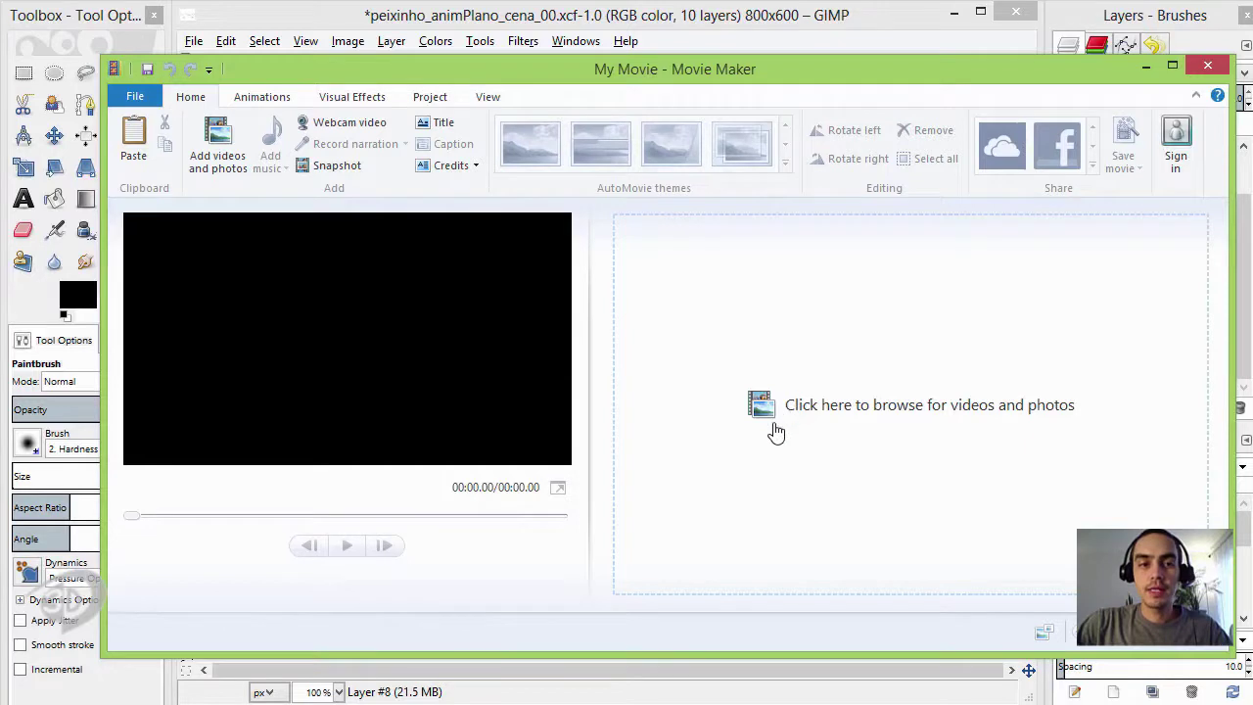
- Import sb_shotA_Peixinho_00 through _04 from the Storyboard folder via Add videos and photos
left_click(220, 132)
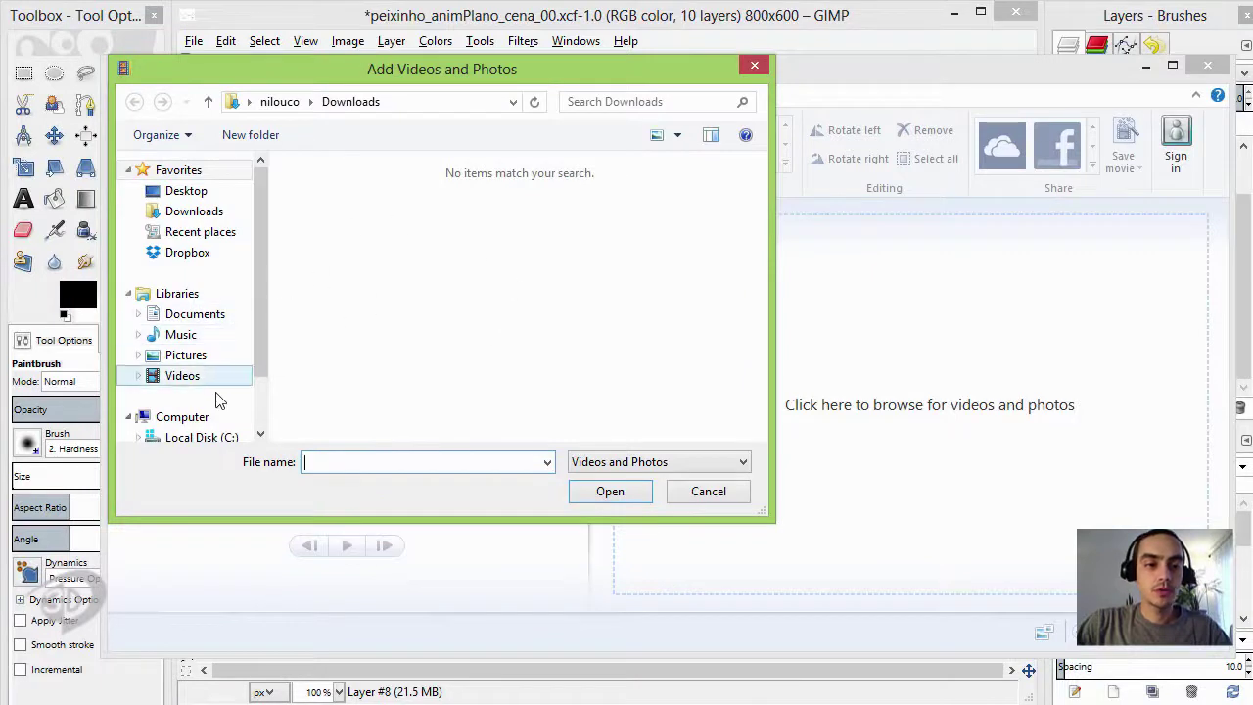
left_click(202, 437)
double_click(323, 193)
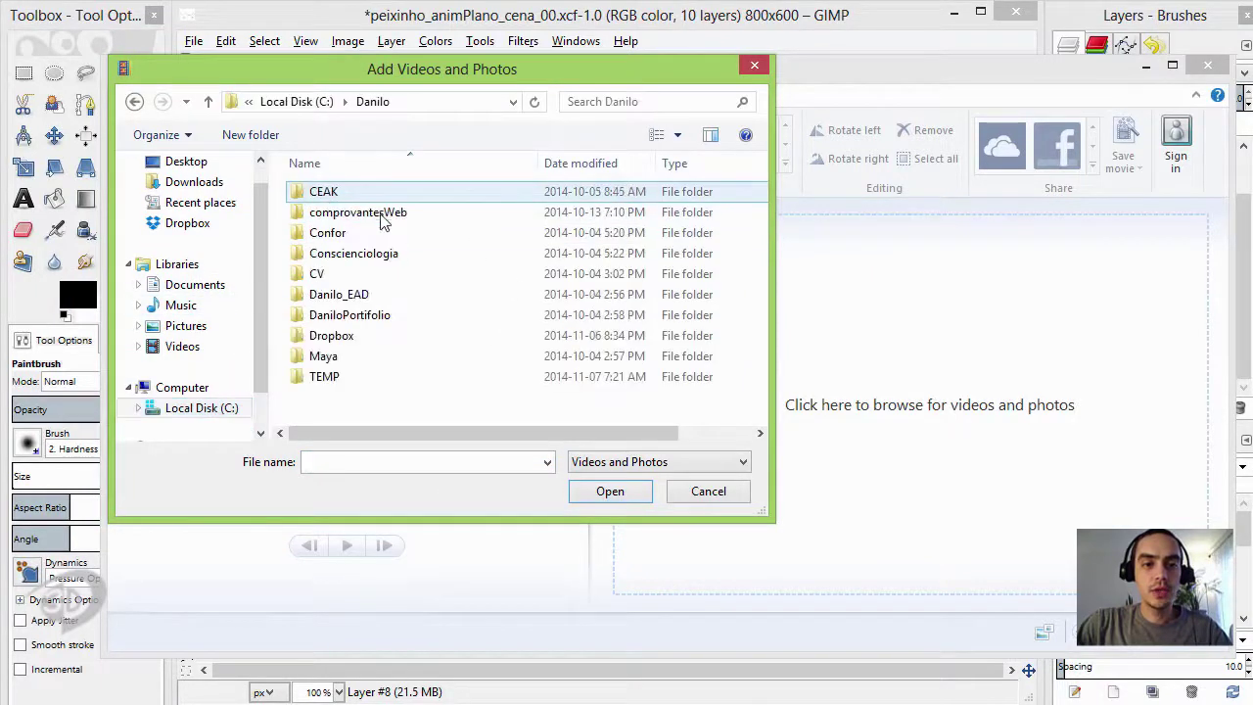
double_click(359, 298)
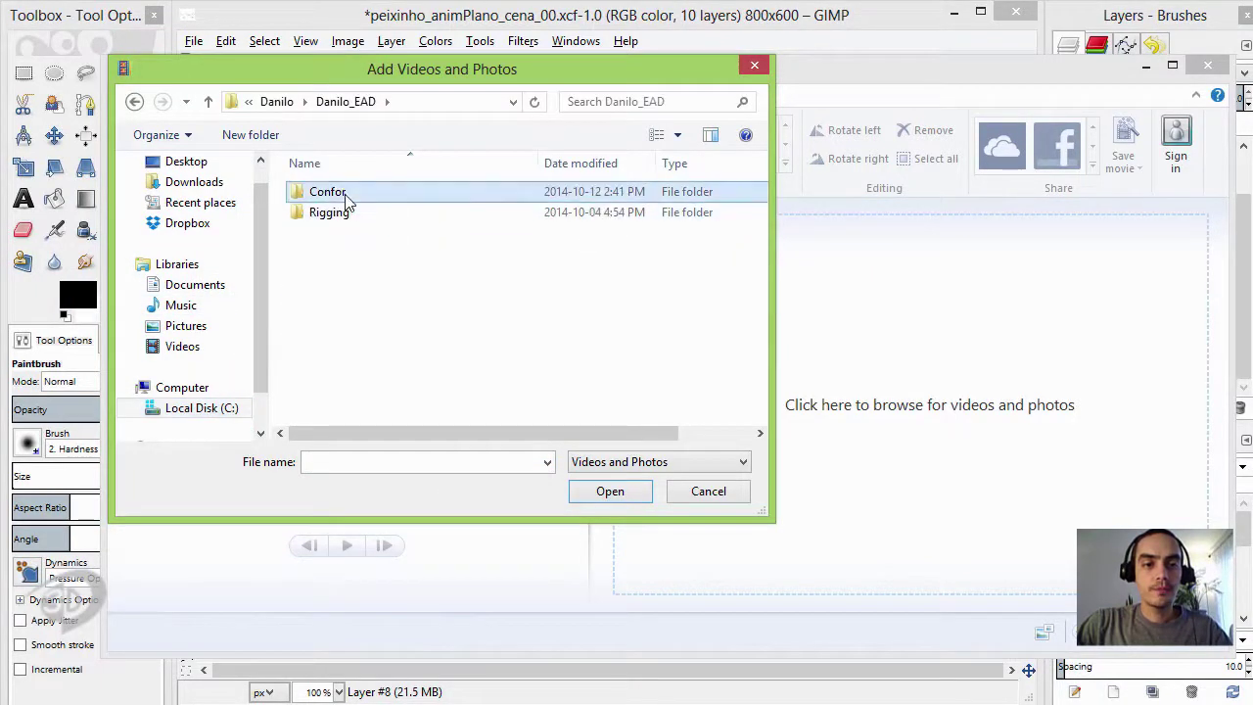
double_click(342, 194)
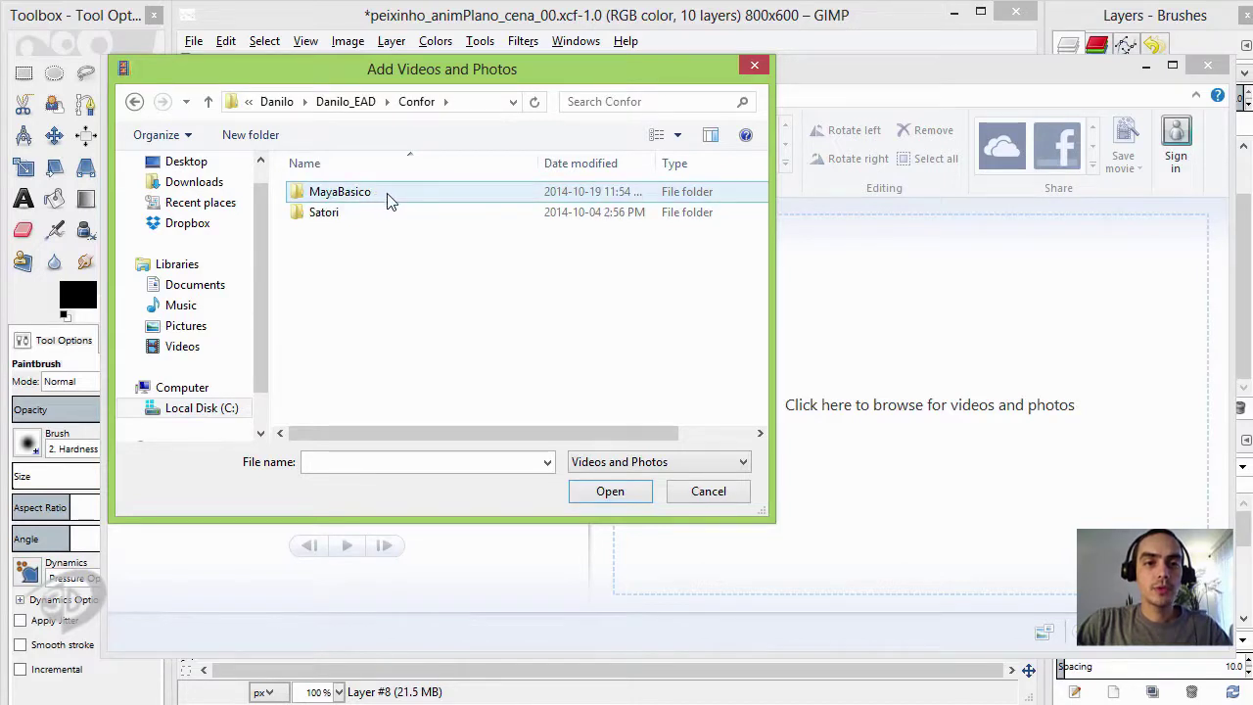
double_click(377, 196)
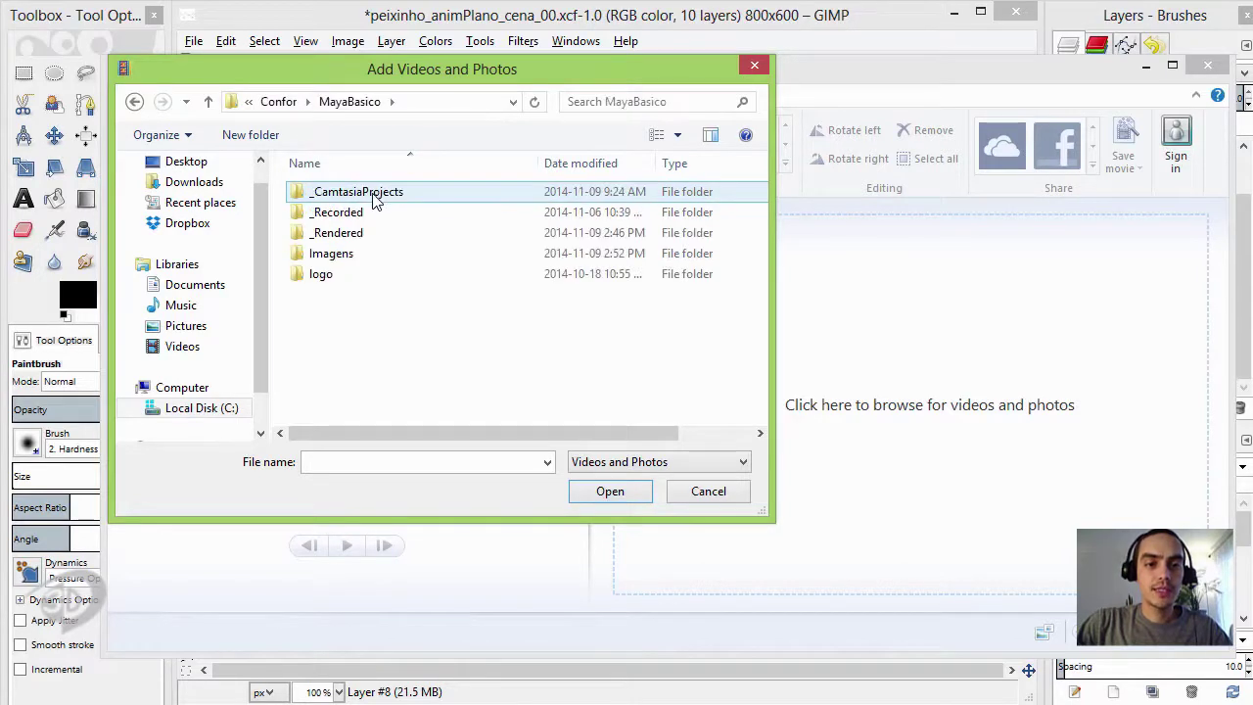
double_click(355, 257)
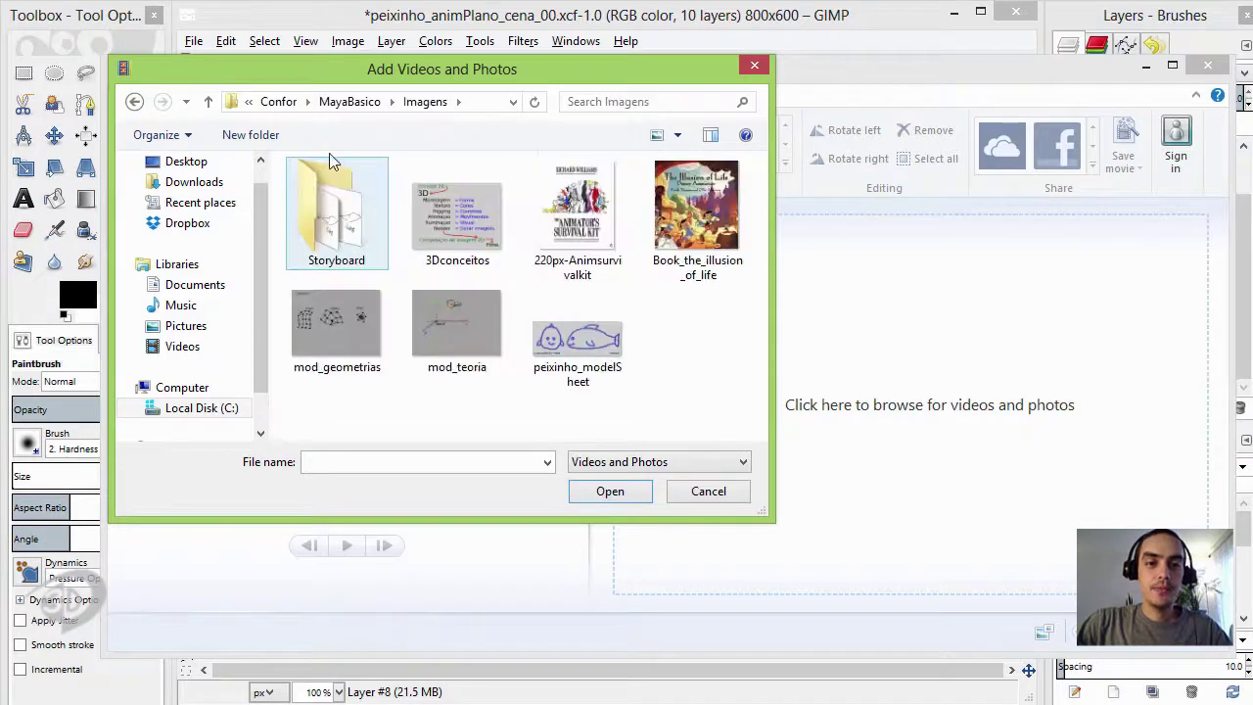
double_click(329, 223)
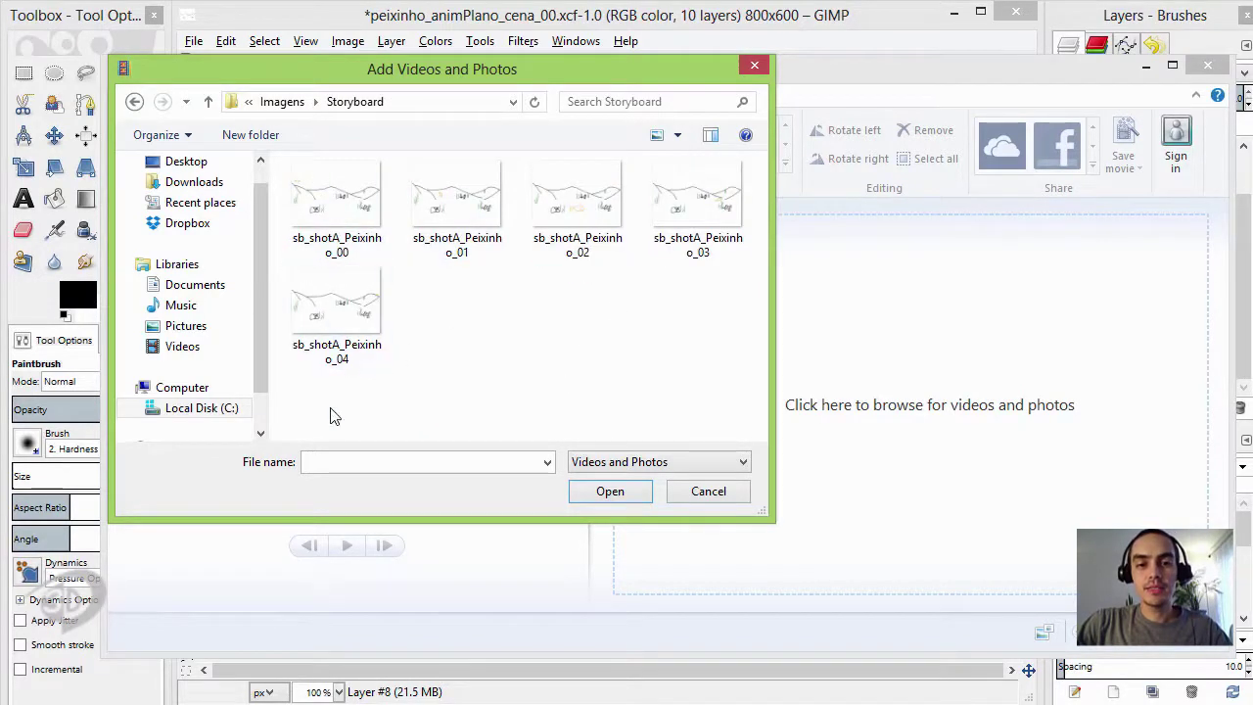
mouse_move(330, 407)
left_mouse_down()
mouse_move(508, 225)
mouse_move(750, 206)
left_mouse_up()
left_click(611, 491)
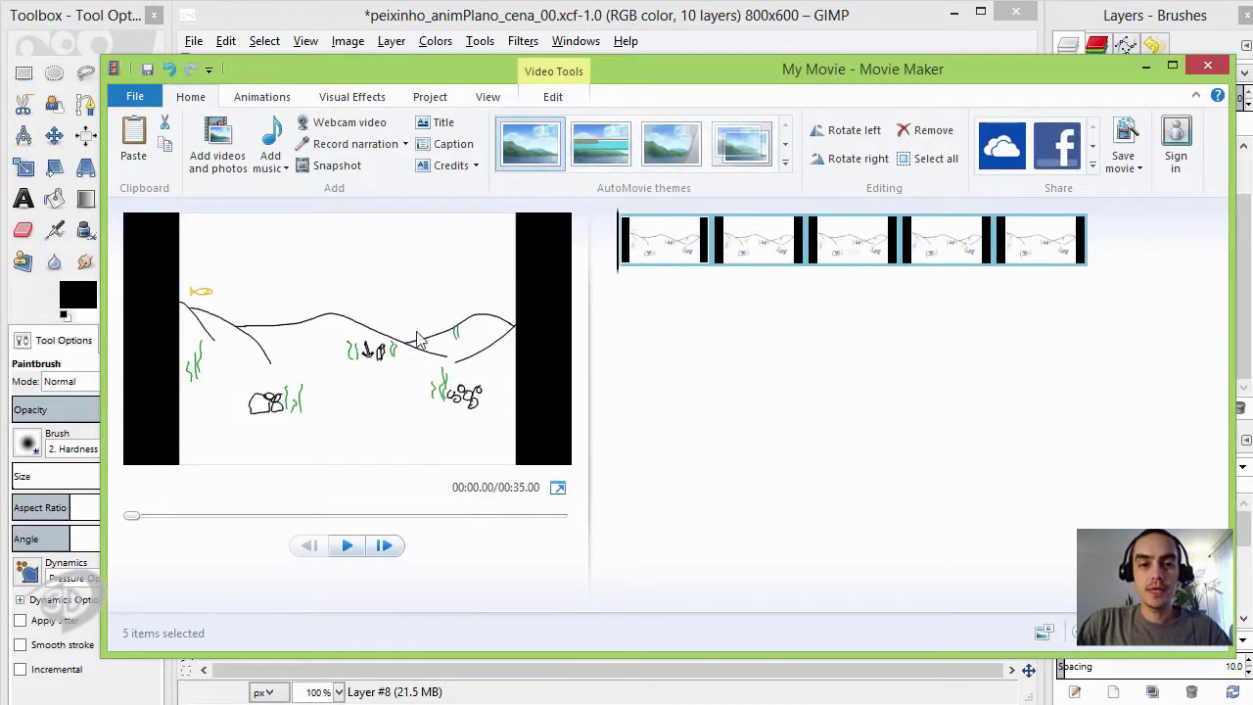
- Play the sequence, stop around 11 s, step back a frame, and open the first clip's edit settings
left_click(346, 549)
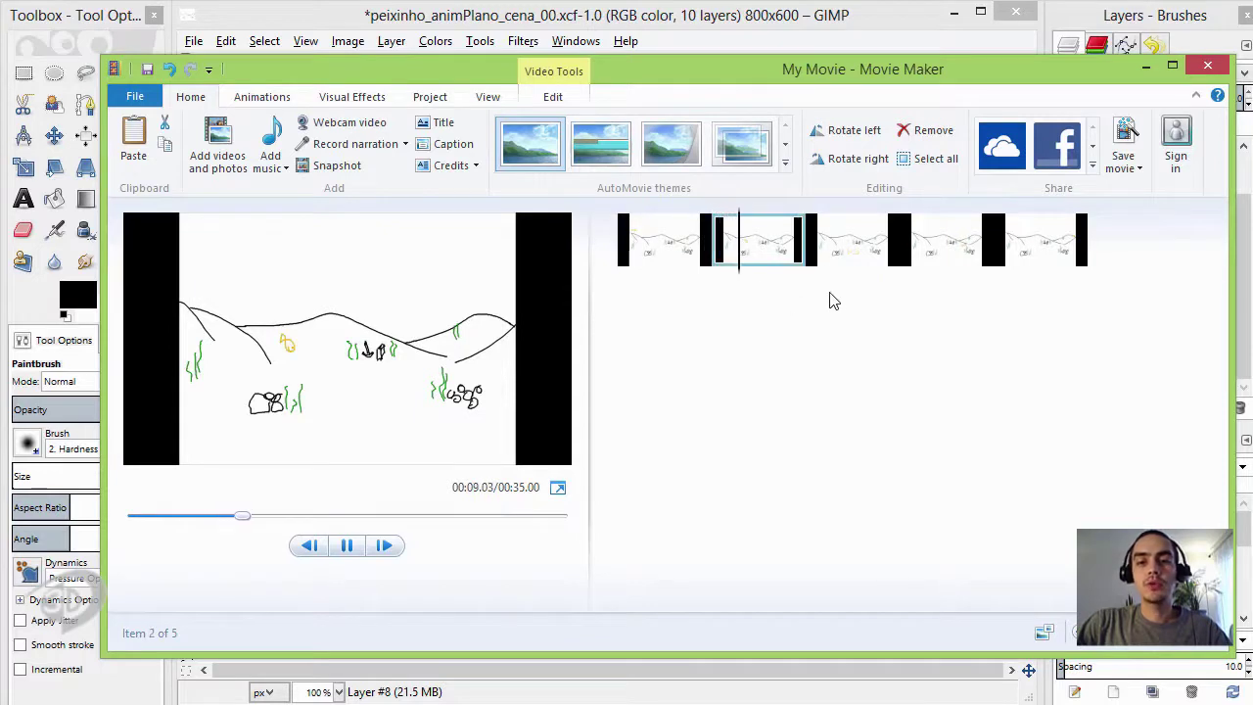
left_click(346, 545)
left_click(309, 549)
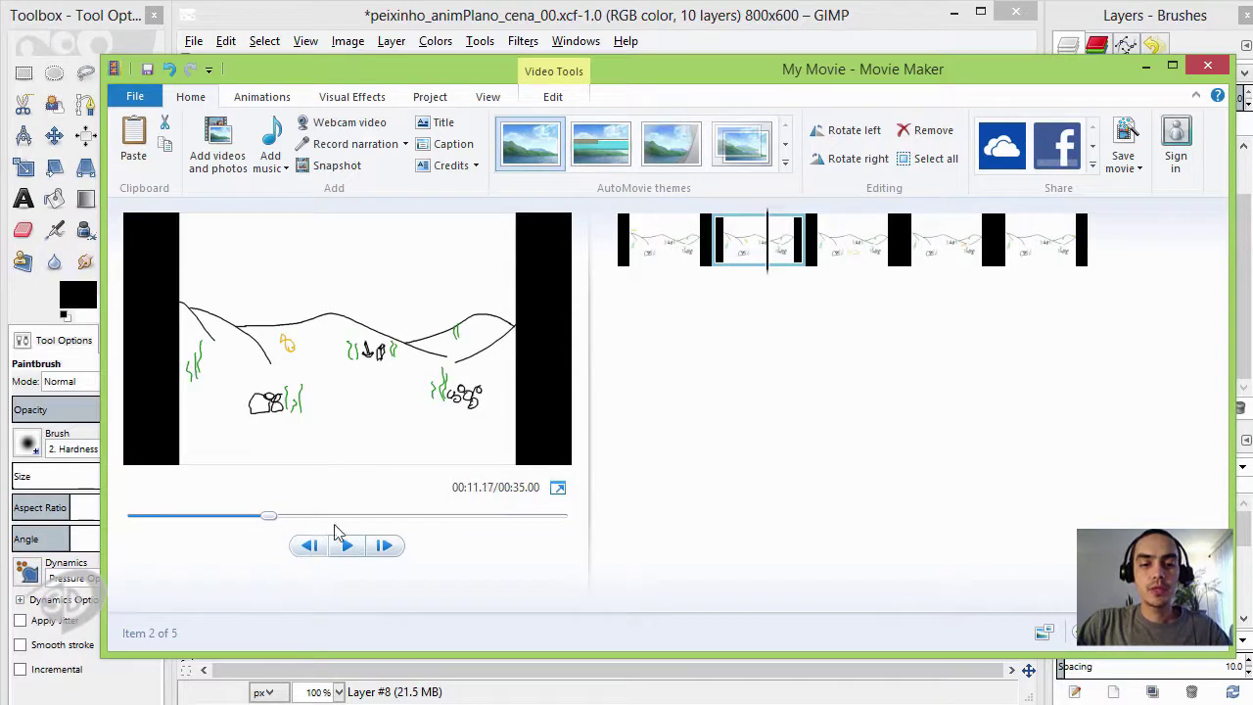
double_click(655, 240)
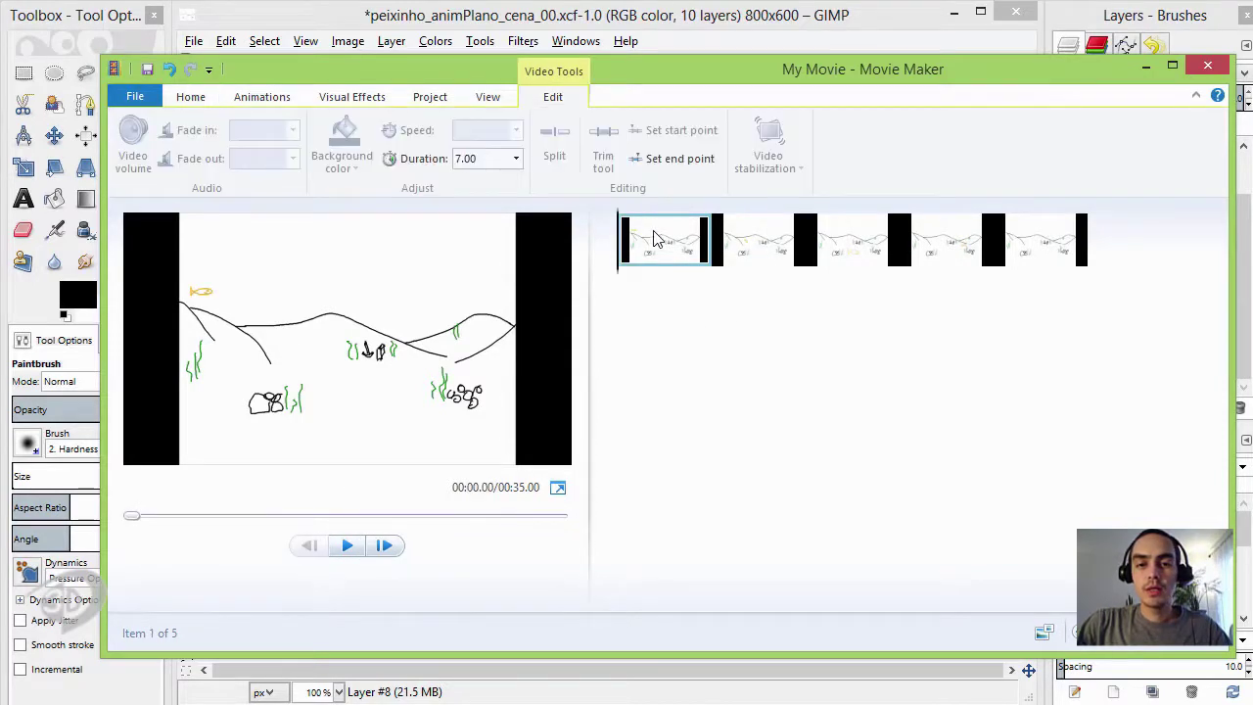
- Set the first clip's duration to 1 second
left_click(191, 97)
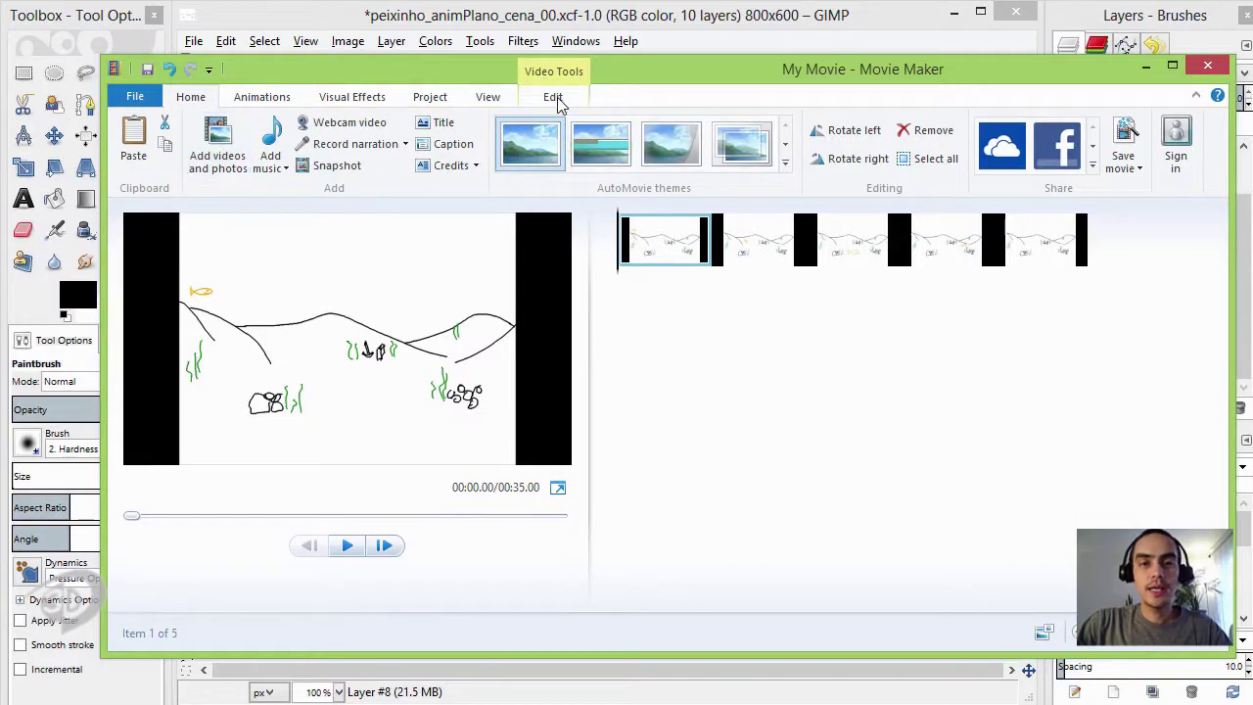
left_click(553, 98)
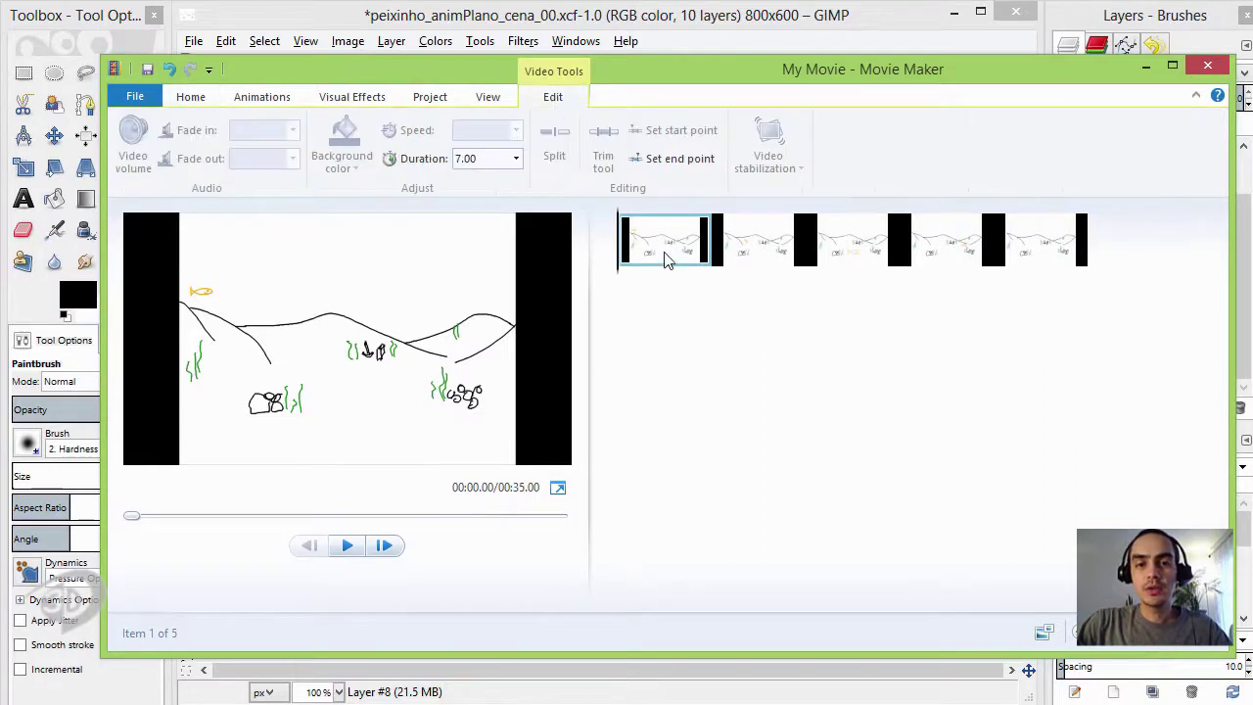
mouse_move(480, 159)
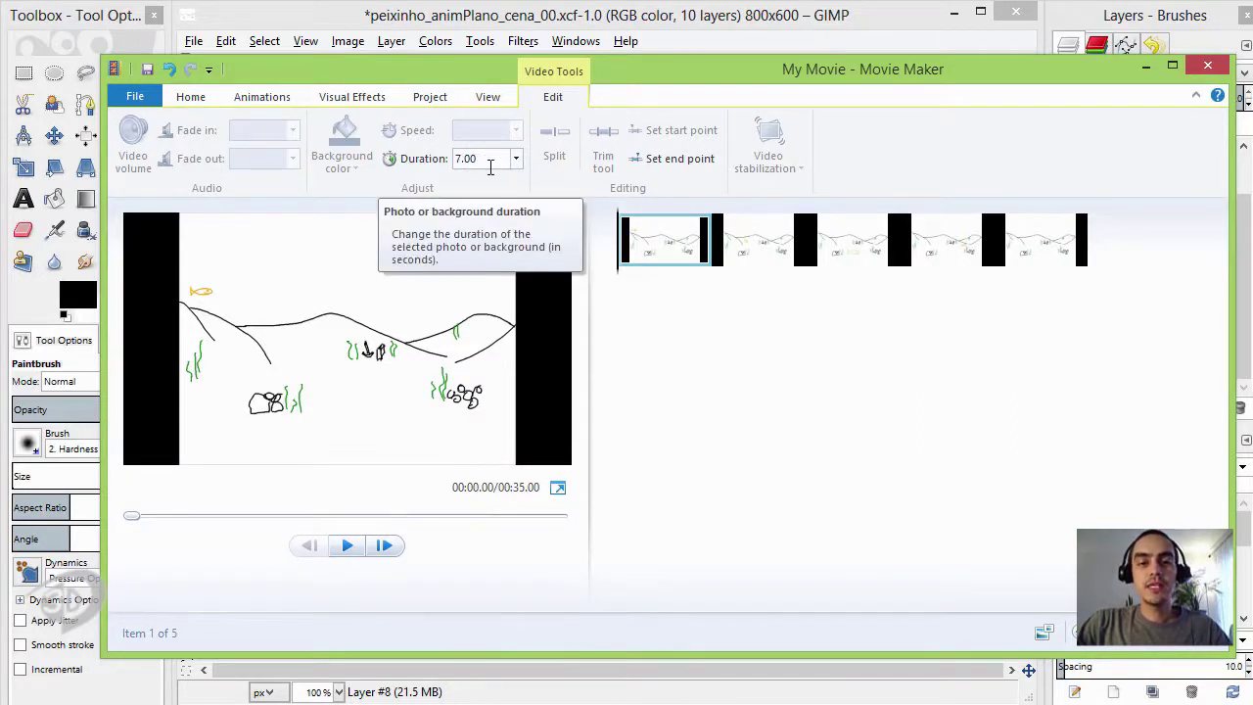
left_click(472, 158)
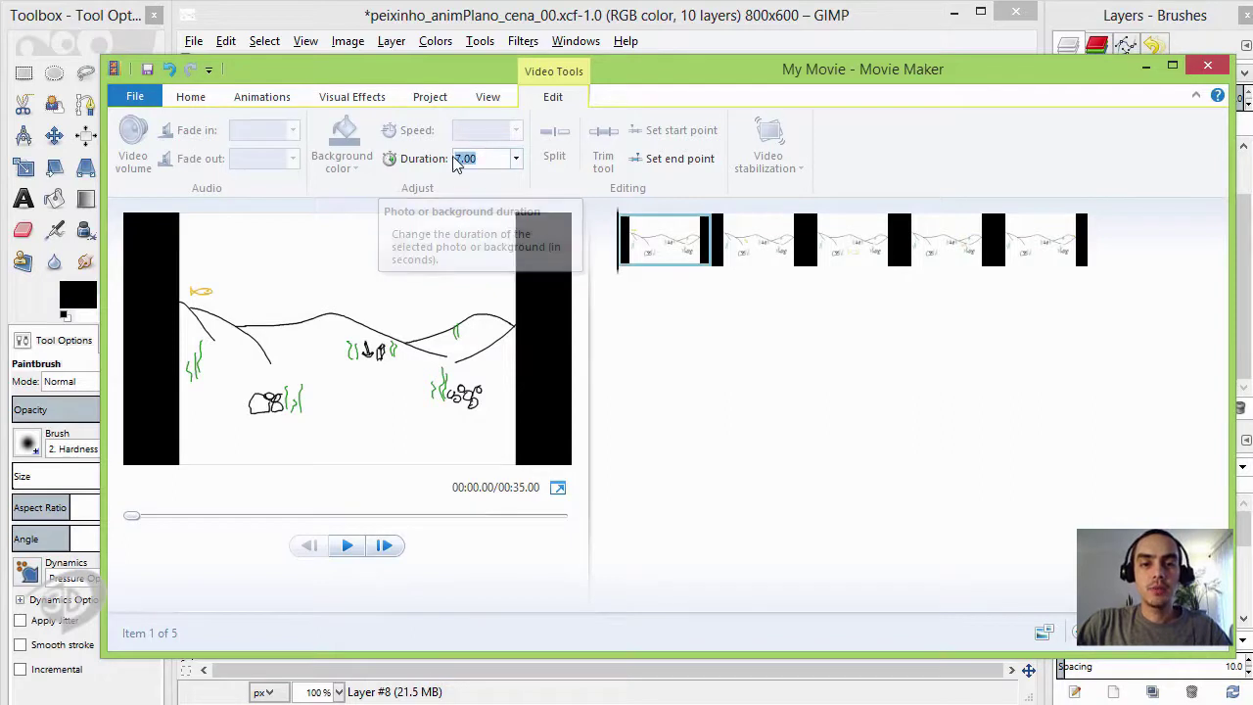
type("1")
key("Return")
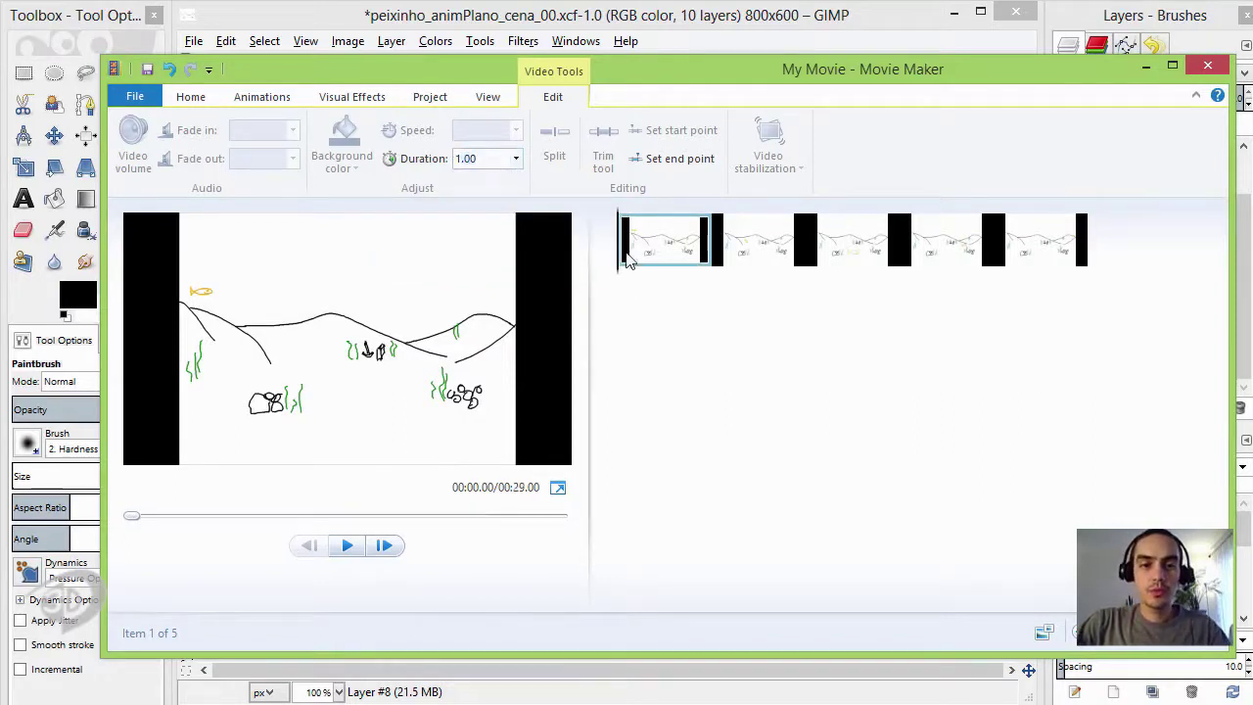
- Trim clip 2 at a point paused during playback, leaving it 2.10 seconds long
left_click(348, 546)
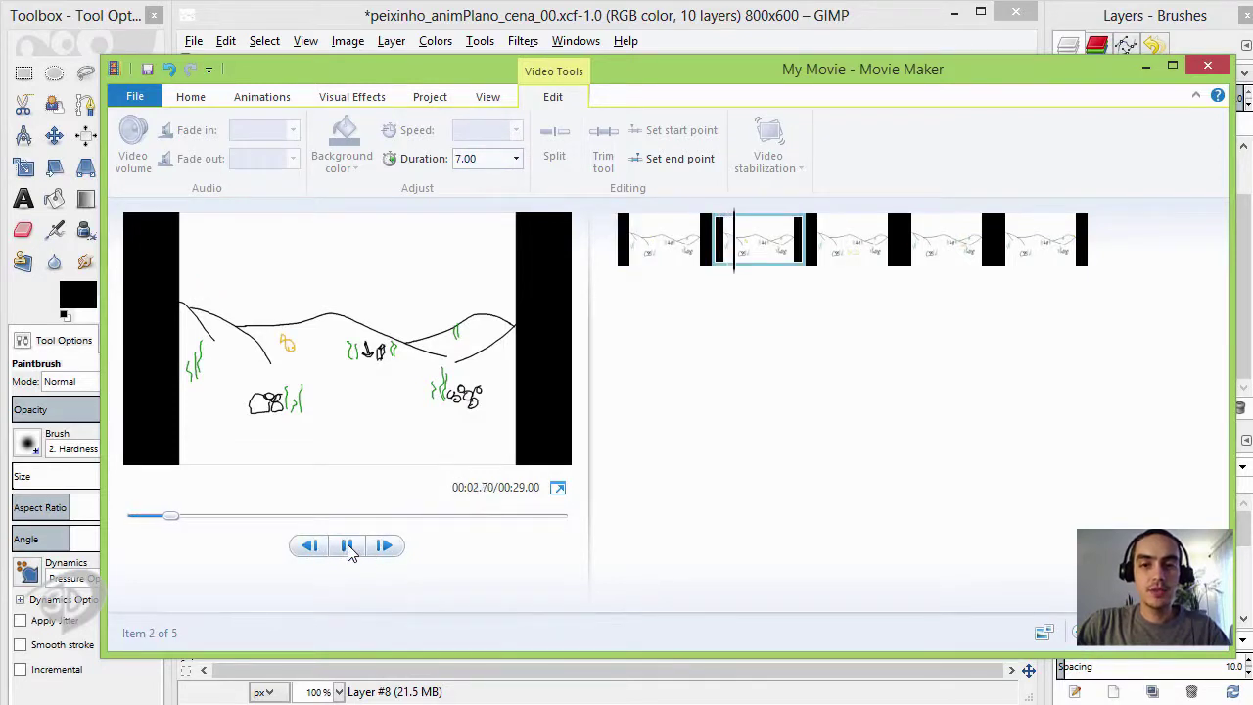
left_click(349, 547)
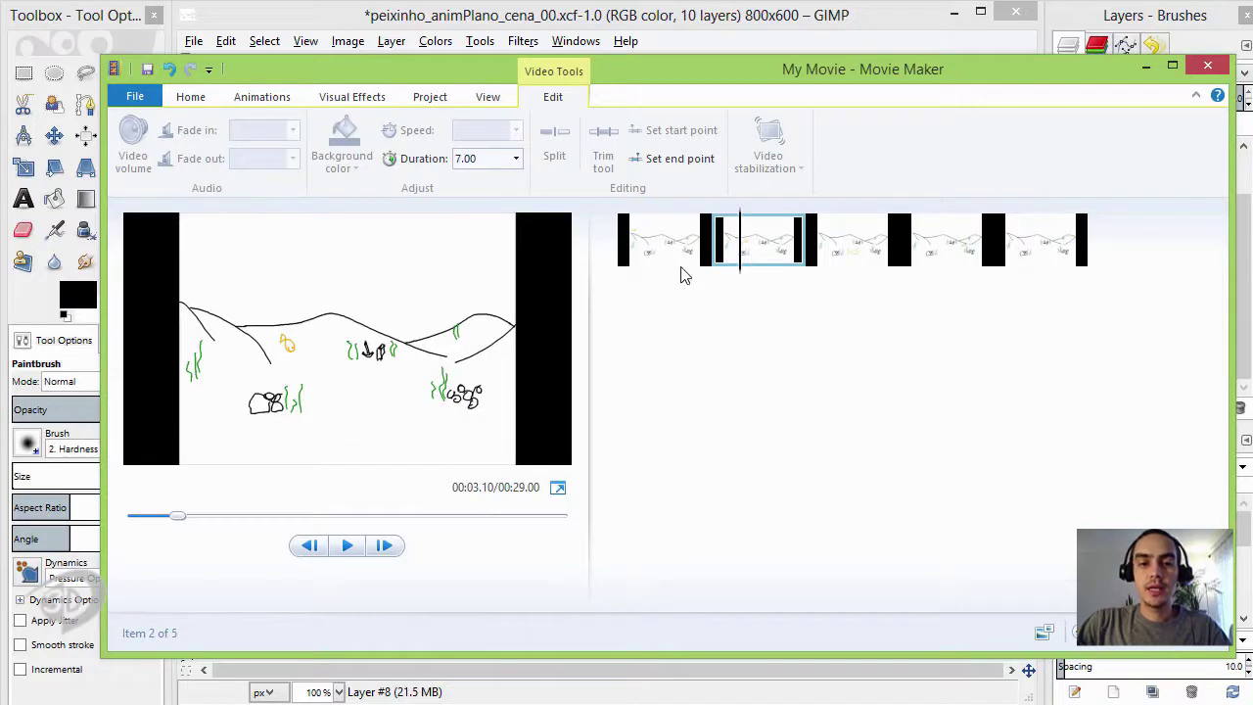
left_click(669, 162)
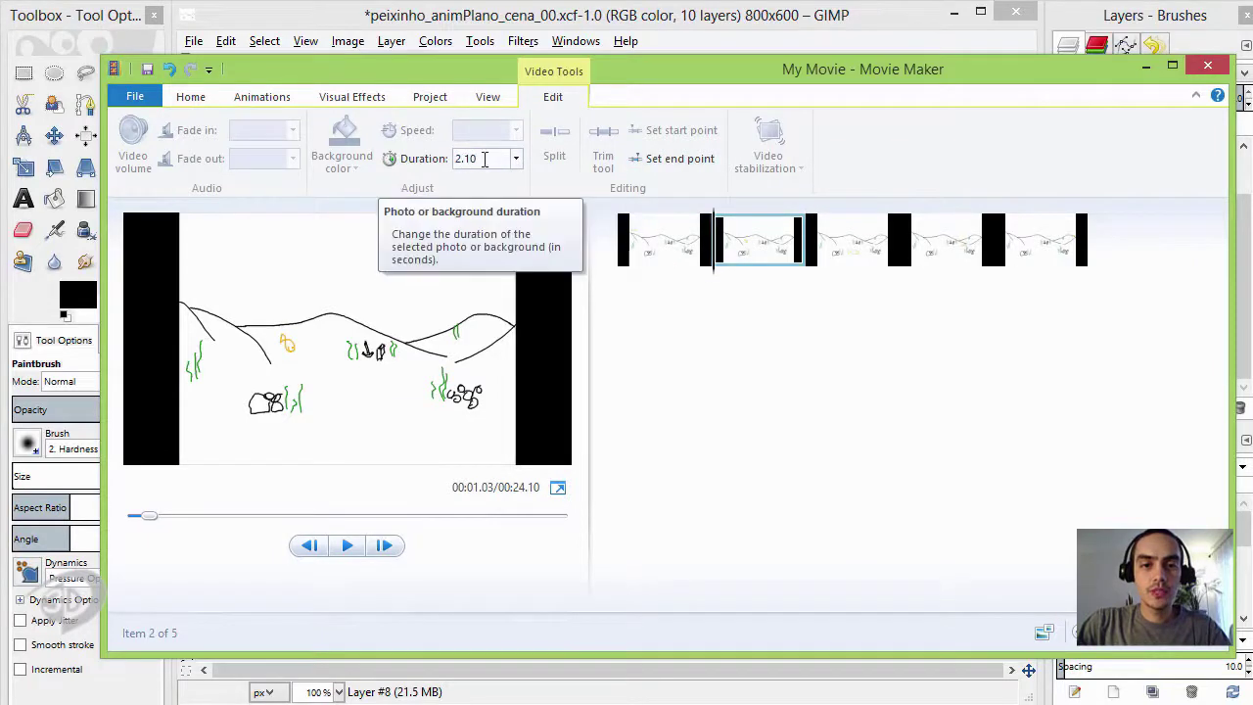
left_click(854, 250)
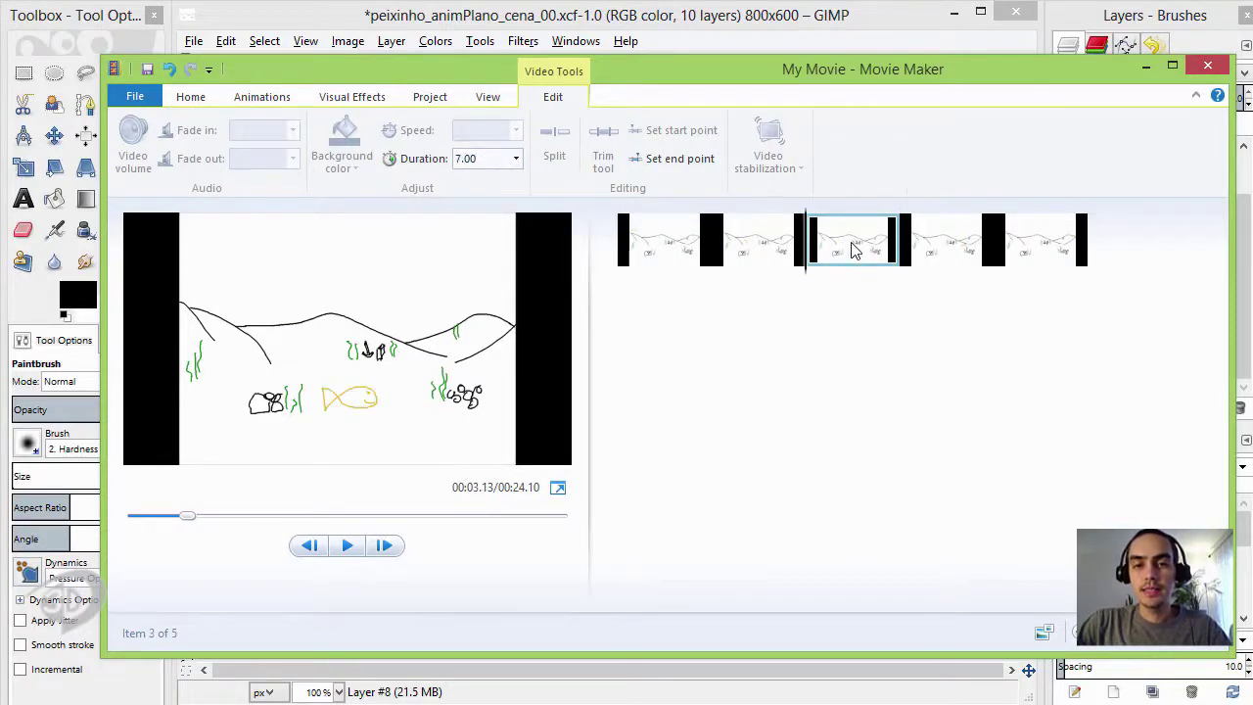
- Set frame 3 to 3.00 seconds and frames 4 and 5 to 1.00 second each
left_click(485, 159)
key("Up")
key("Up")
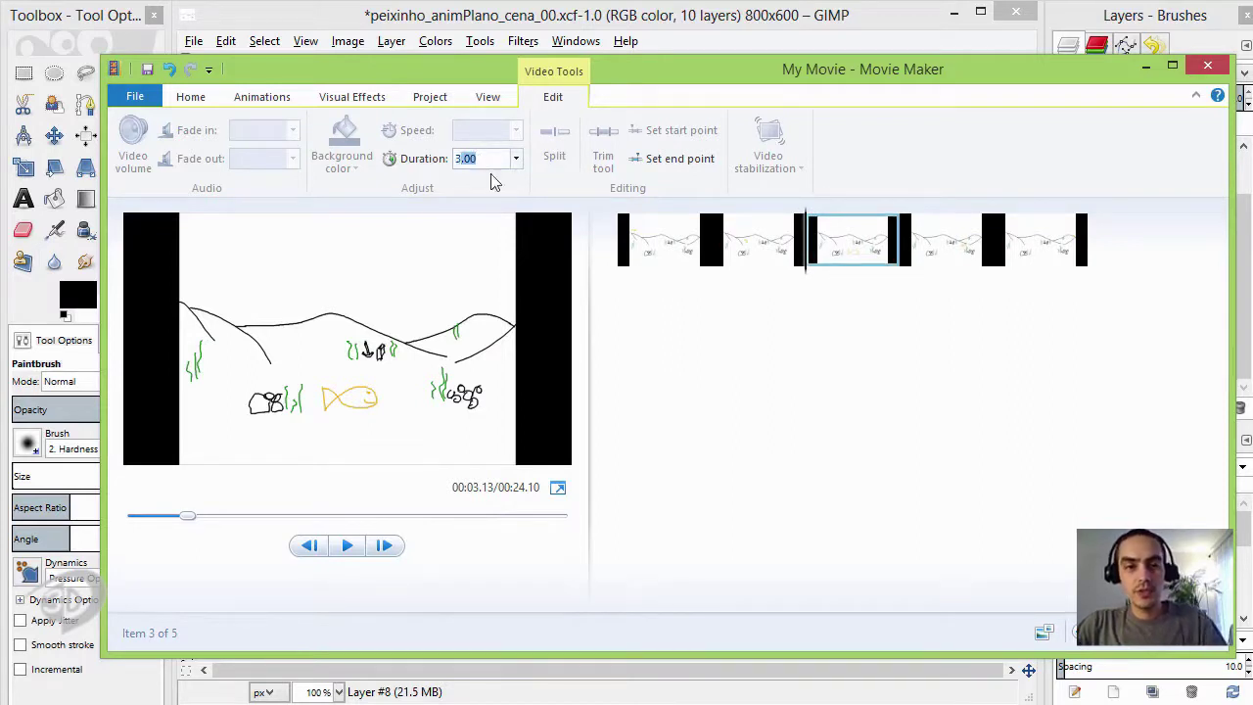
left_click(936, 249)
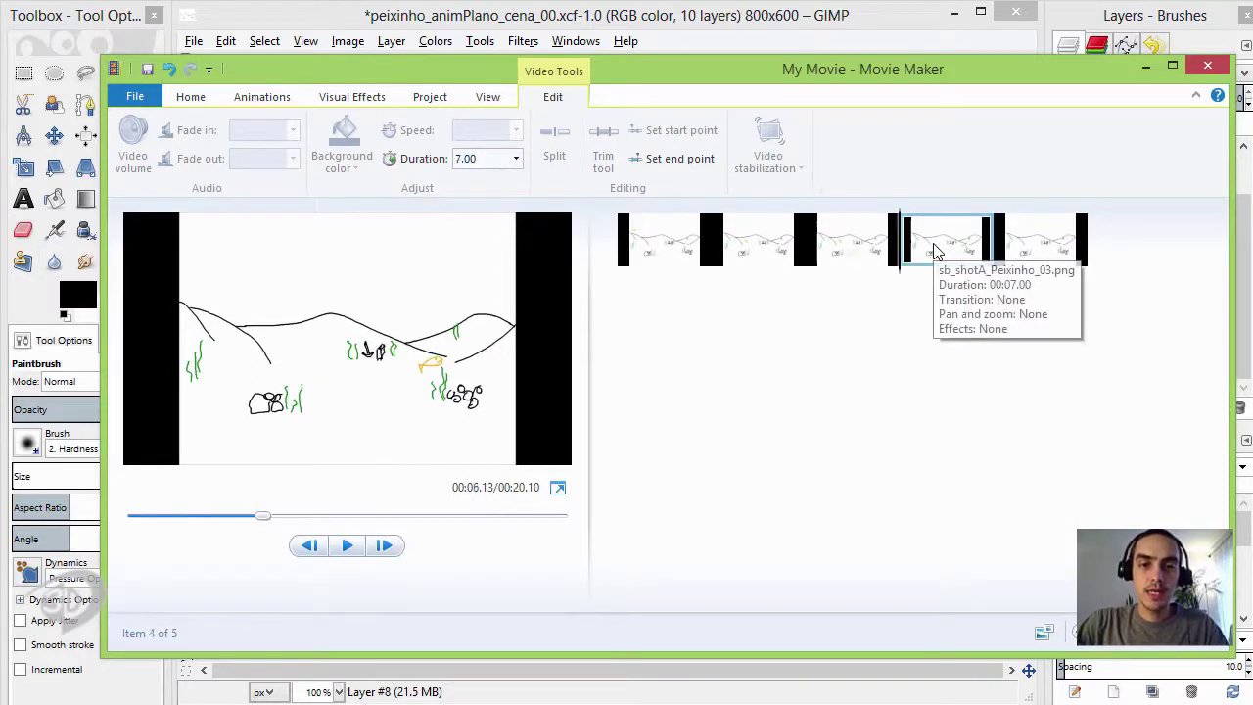
left_click(496, 161)
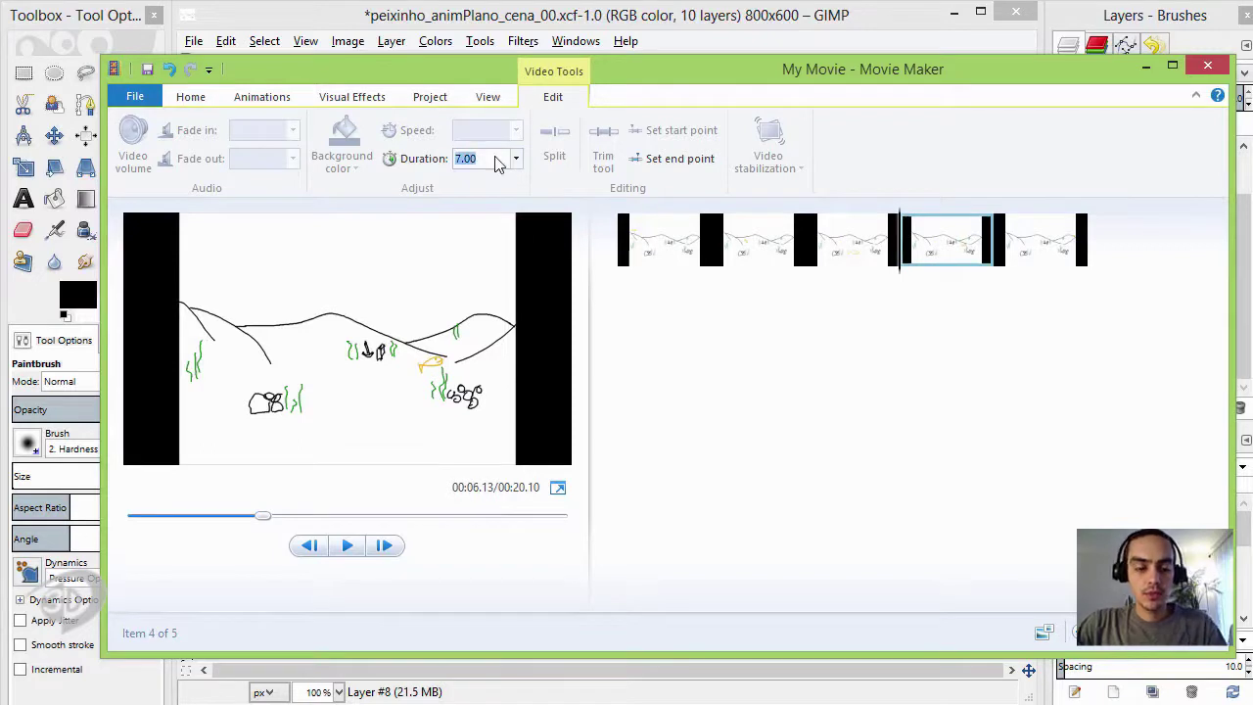
type("1")
left_click(1038, 240)
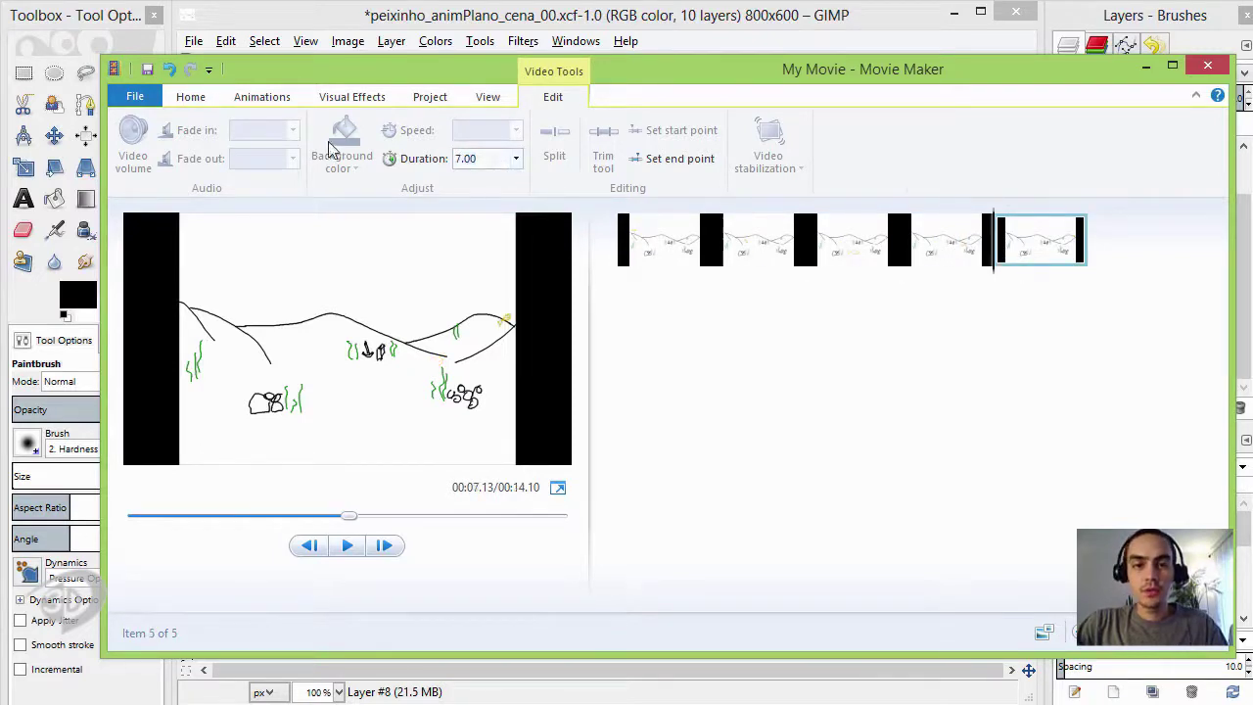
left_click(495, 159)
type("1")
key("Return")
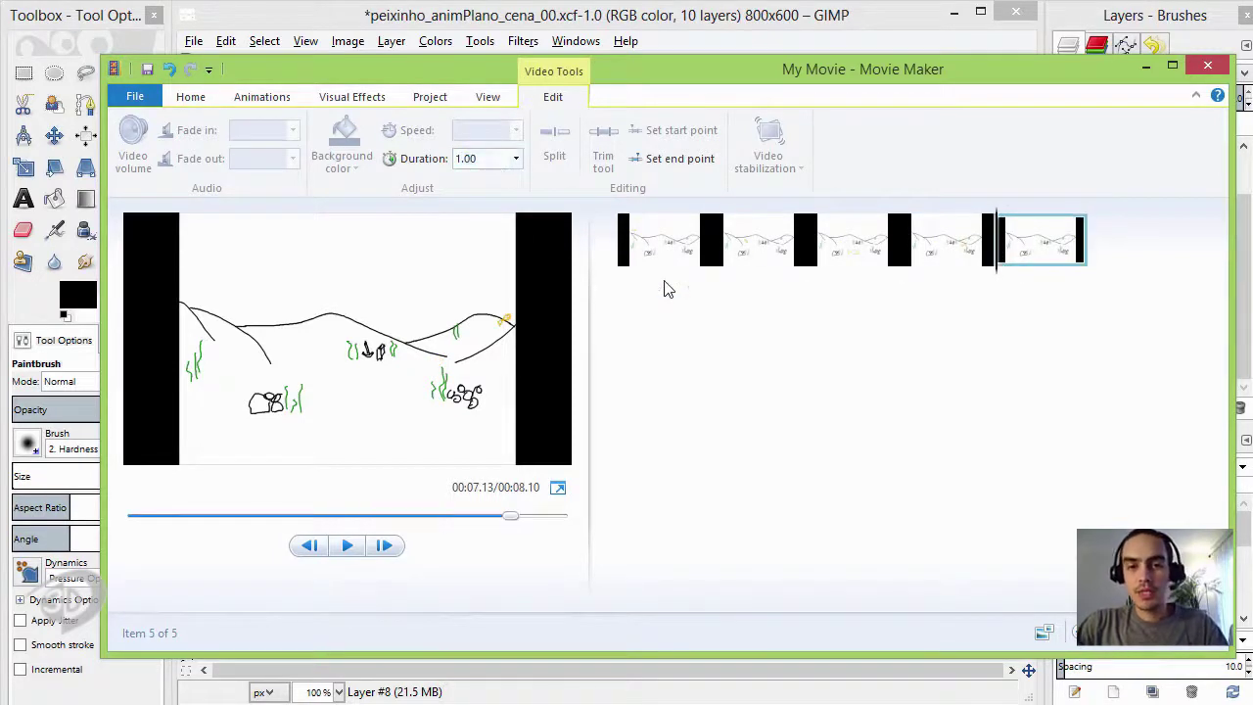
- Preview the shortened 8.10-second movie from the start
left_click(350, 546)
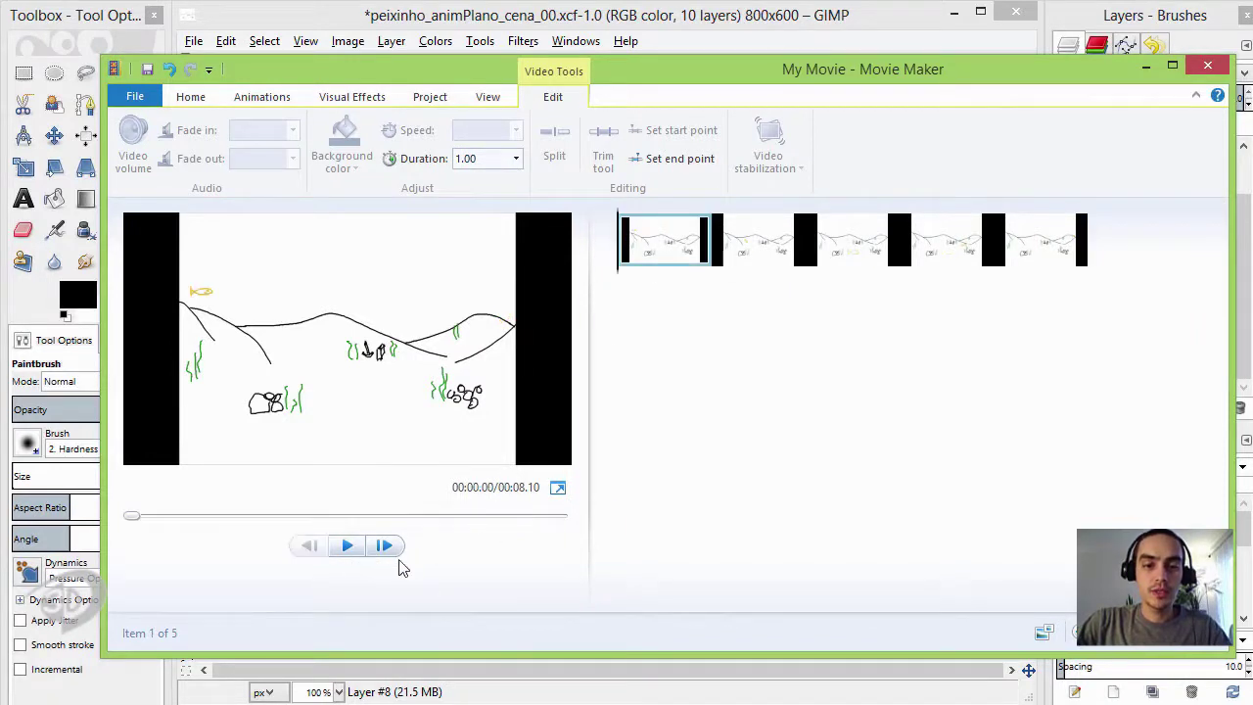
left_click(347, 545)
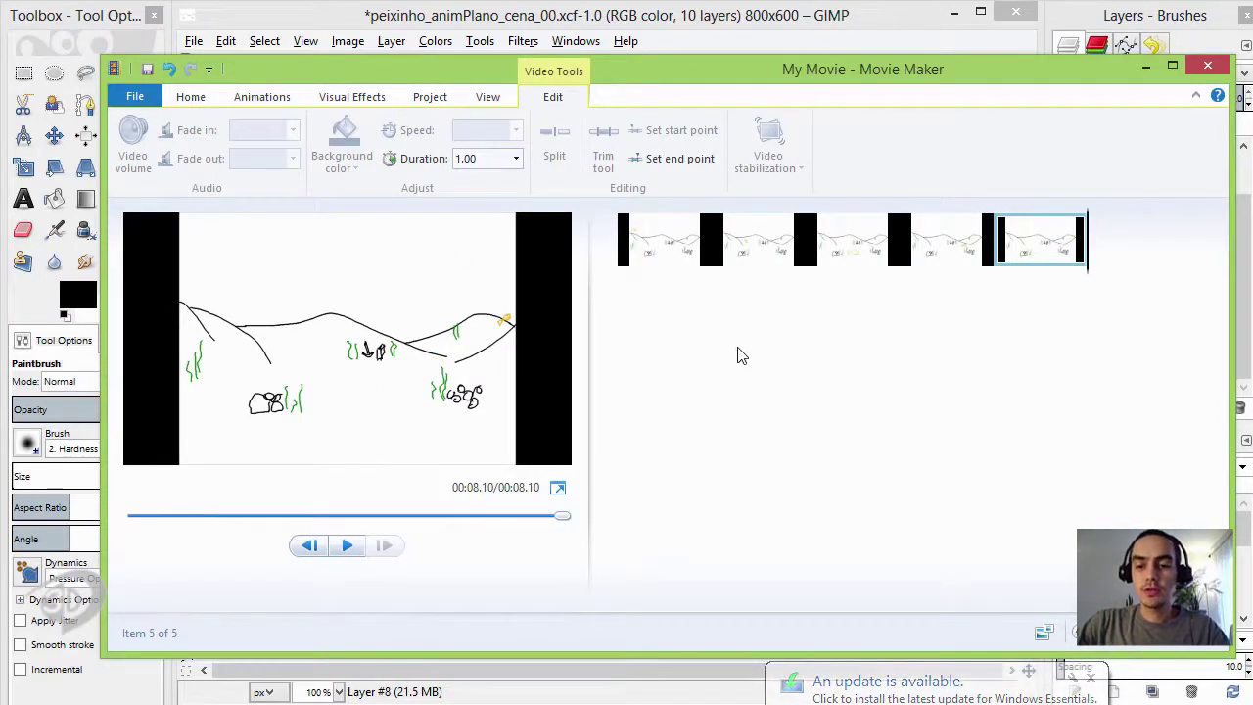
left_click(192, 98)
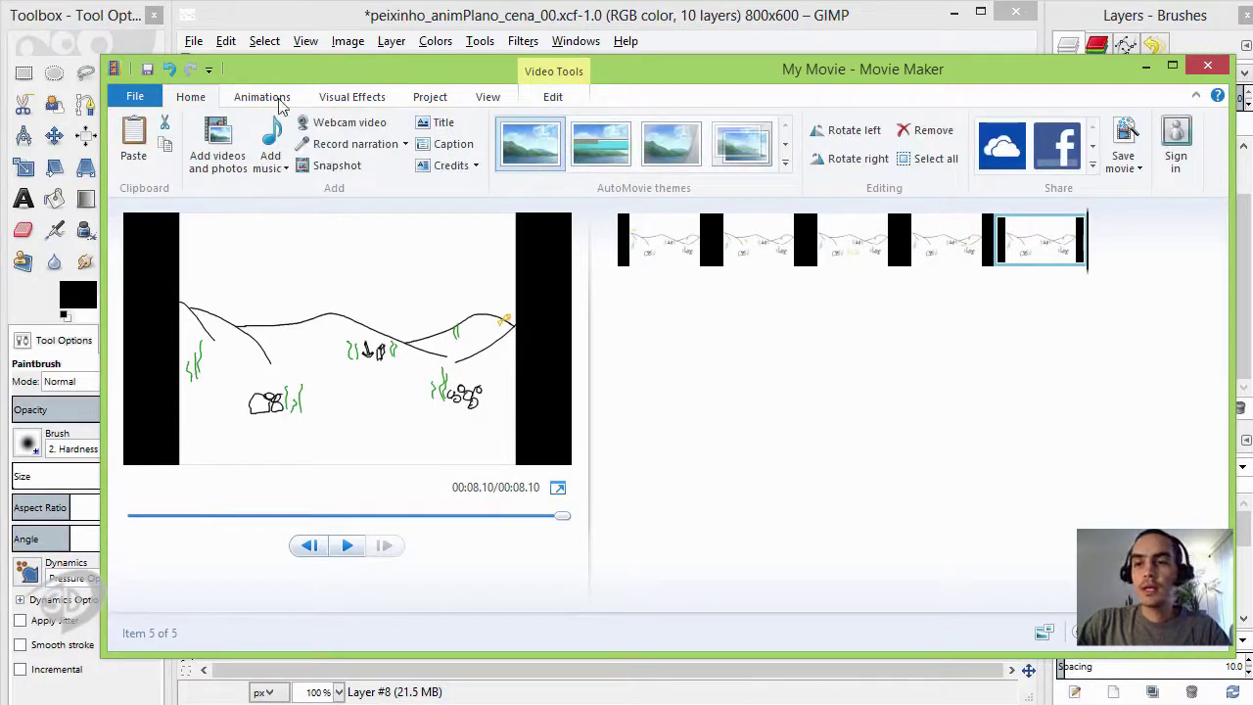
- Export for computer playback, choosing the Confor\MayaBasico\Imagens\Storyboard folder as destination
left_click(1132, 169)
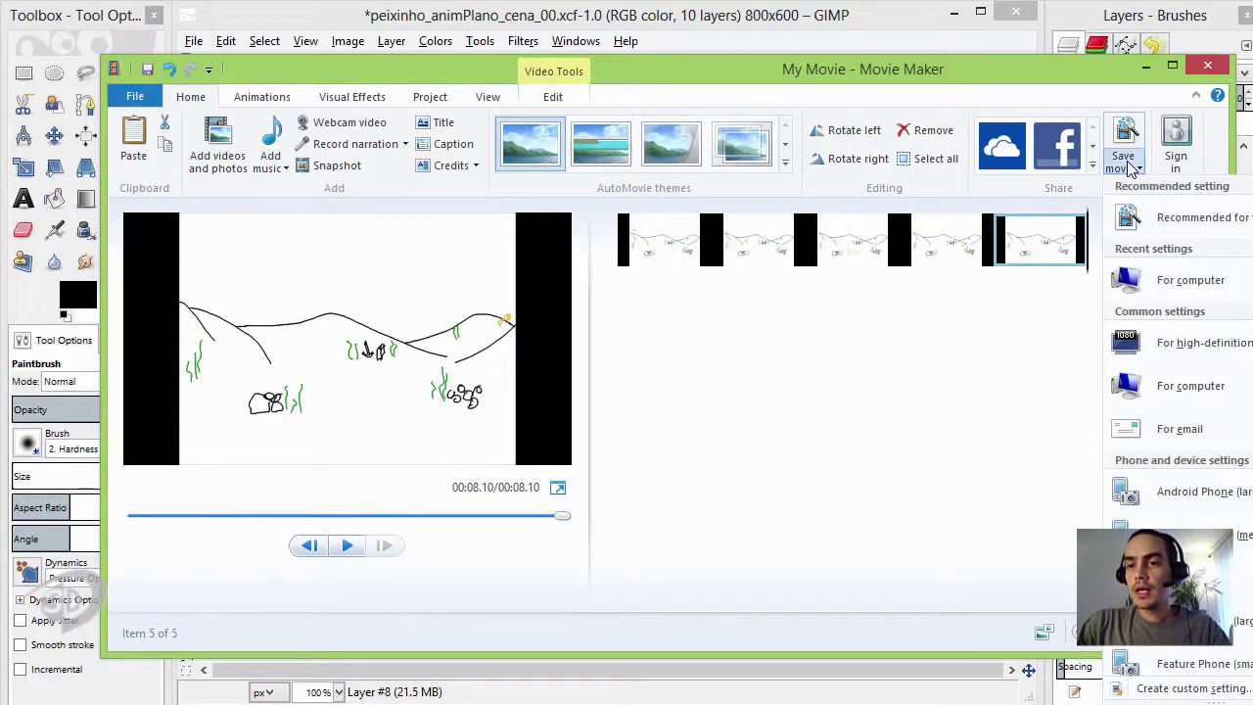
left_click(1179, 394)
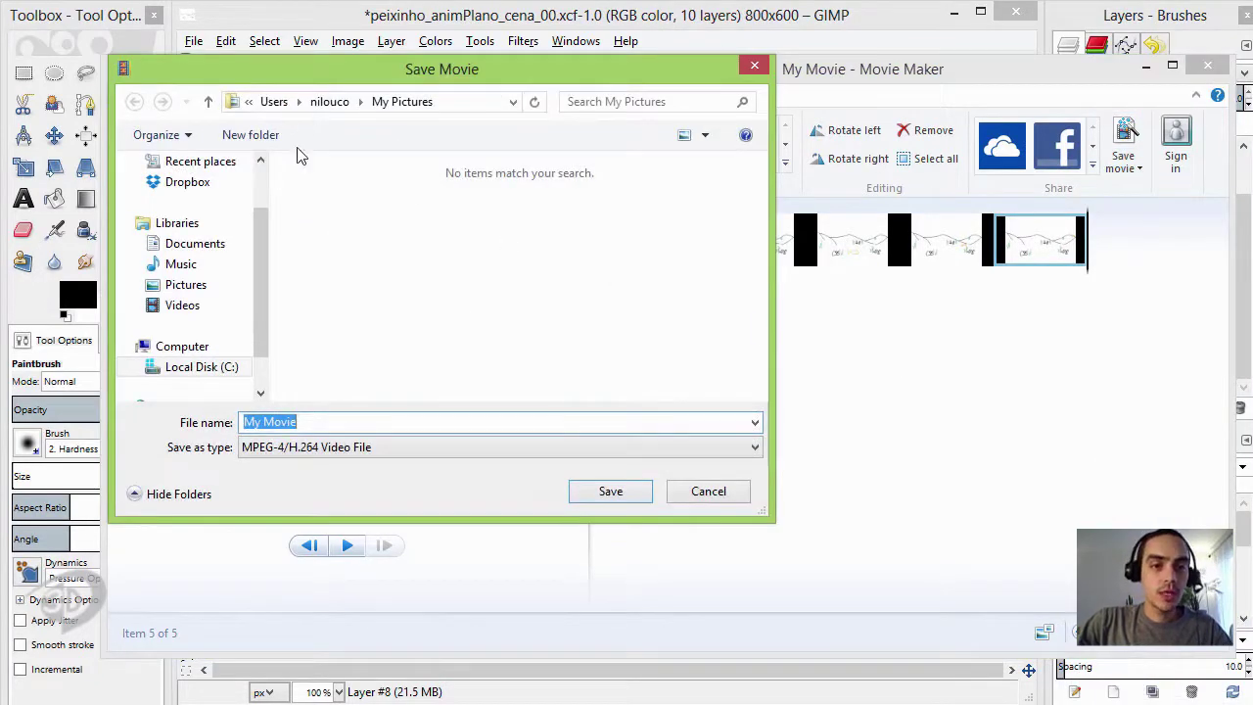
scroll(261, 274, "down", 1)
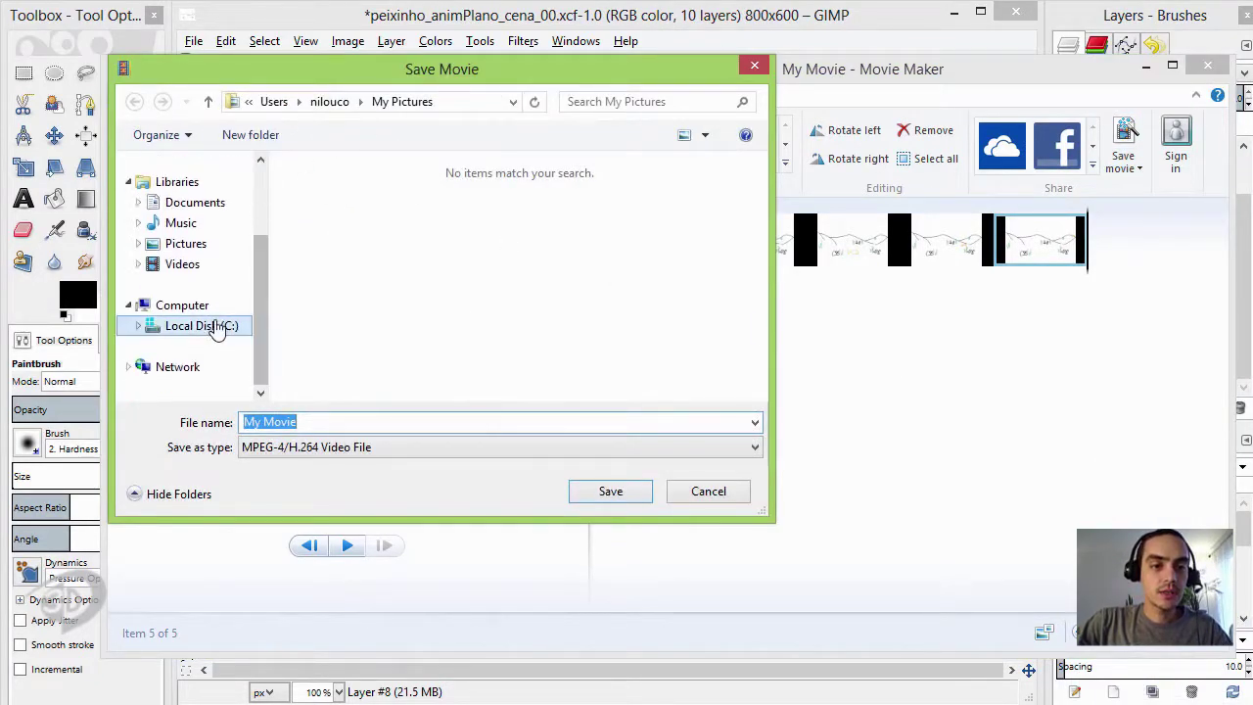
left_click(207, 326)
double_click(310, 195)
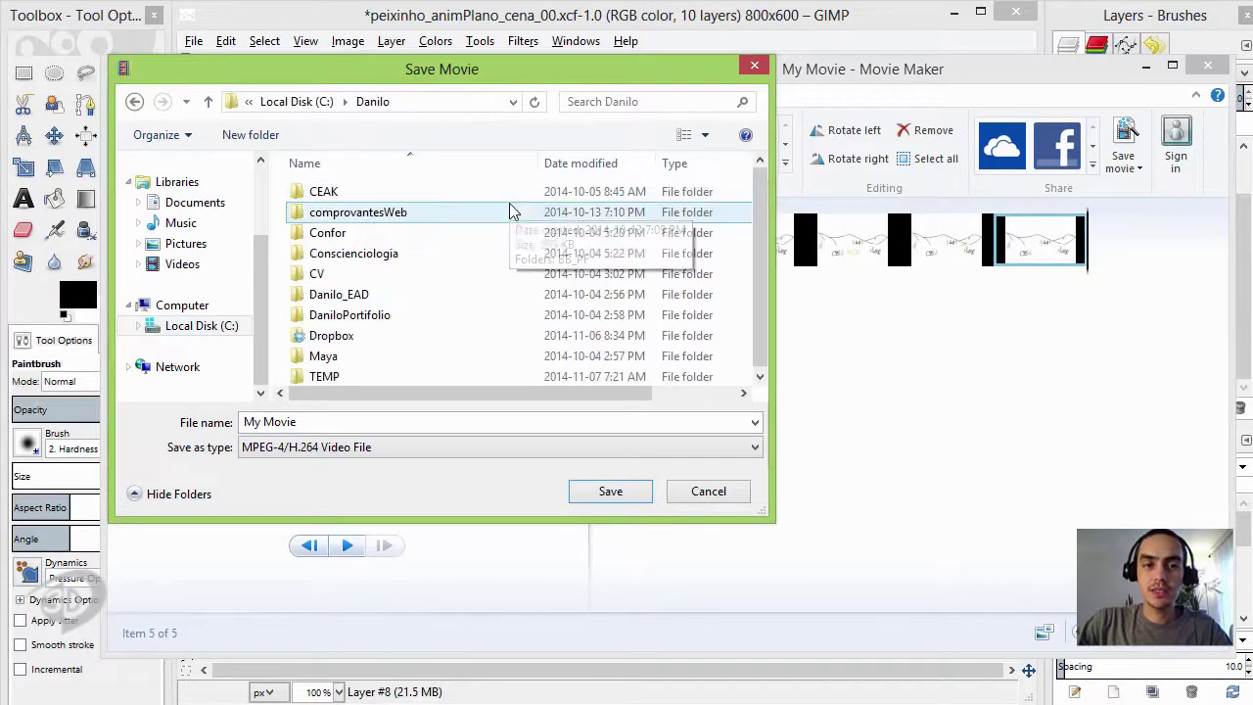
double_click(365, 295)
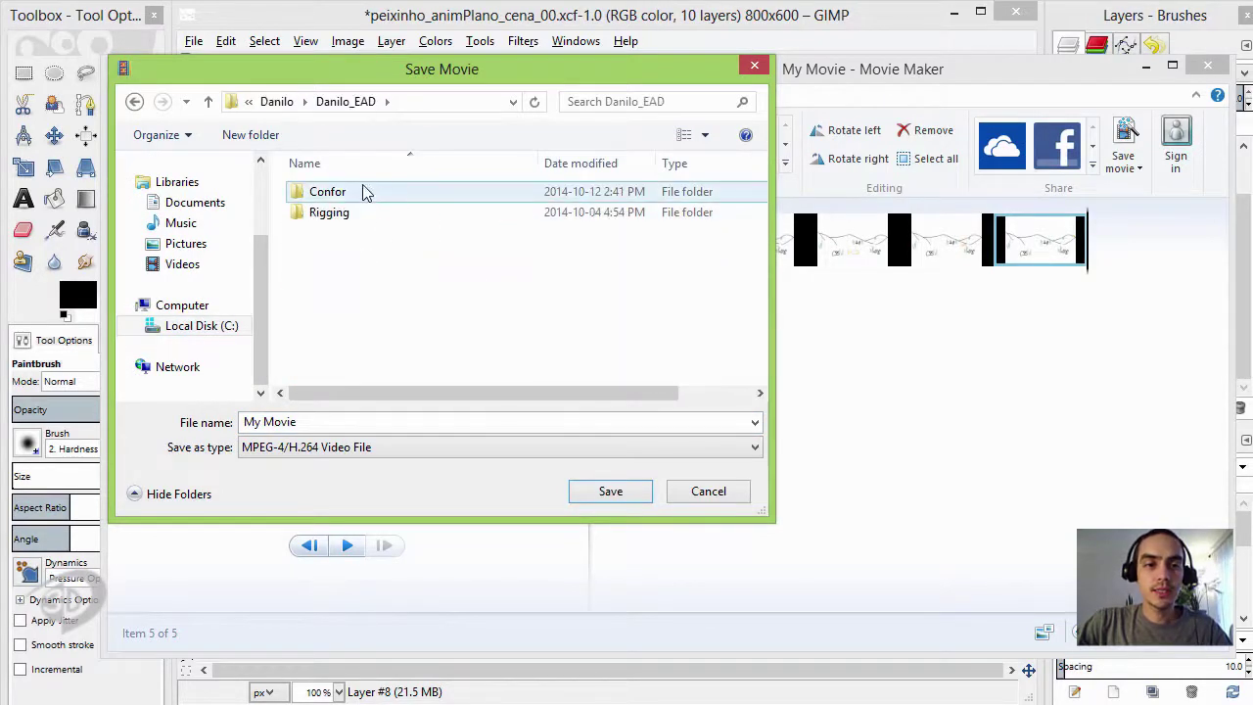
double_click(357, 193)
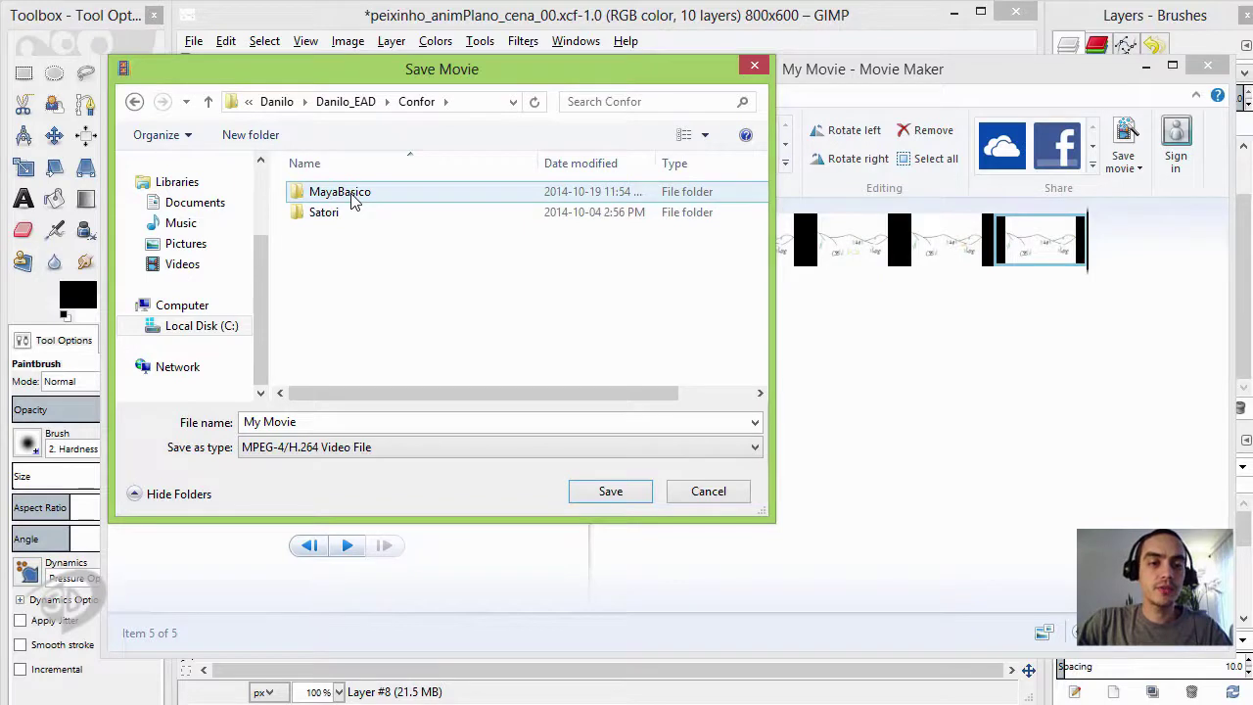
double_click(352, 195)
left_click(333, 254)
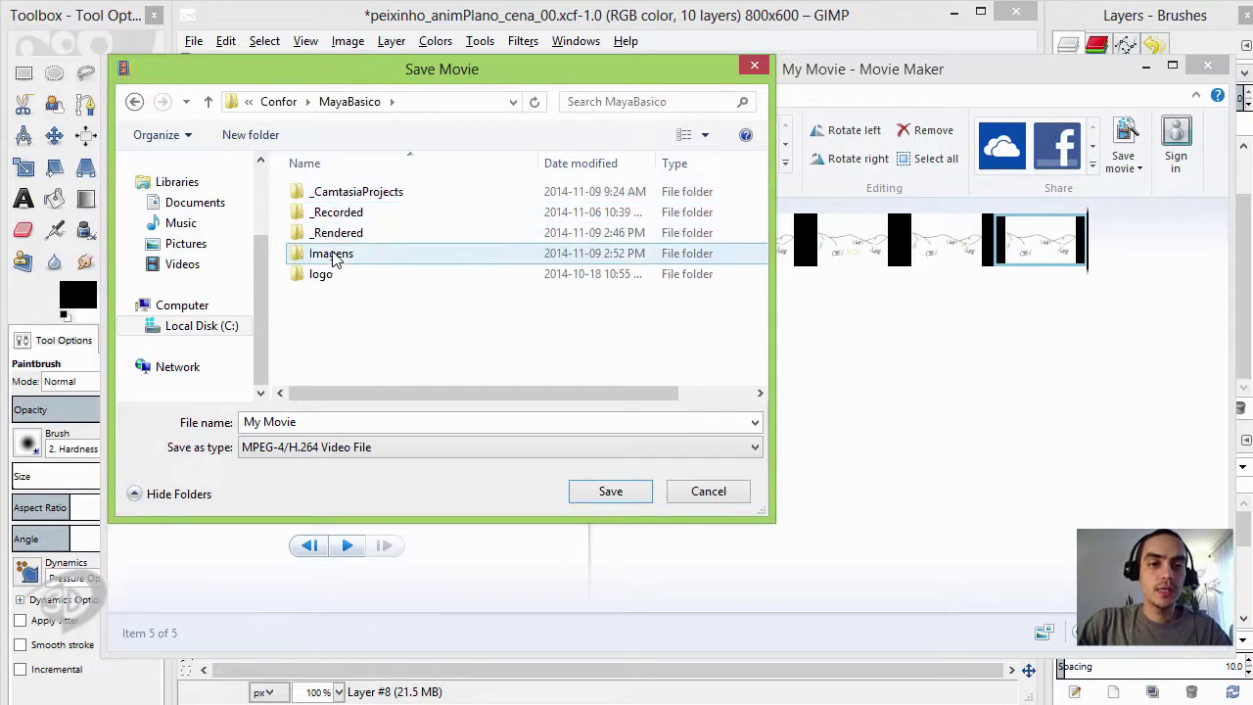
double_click(333, 255)
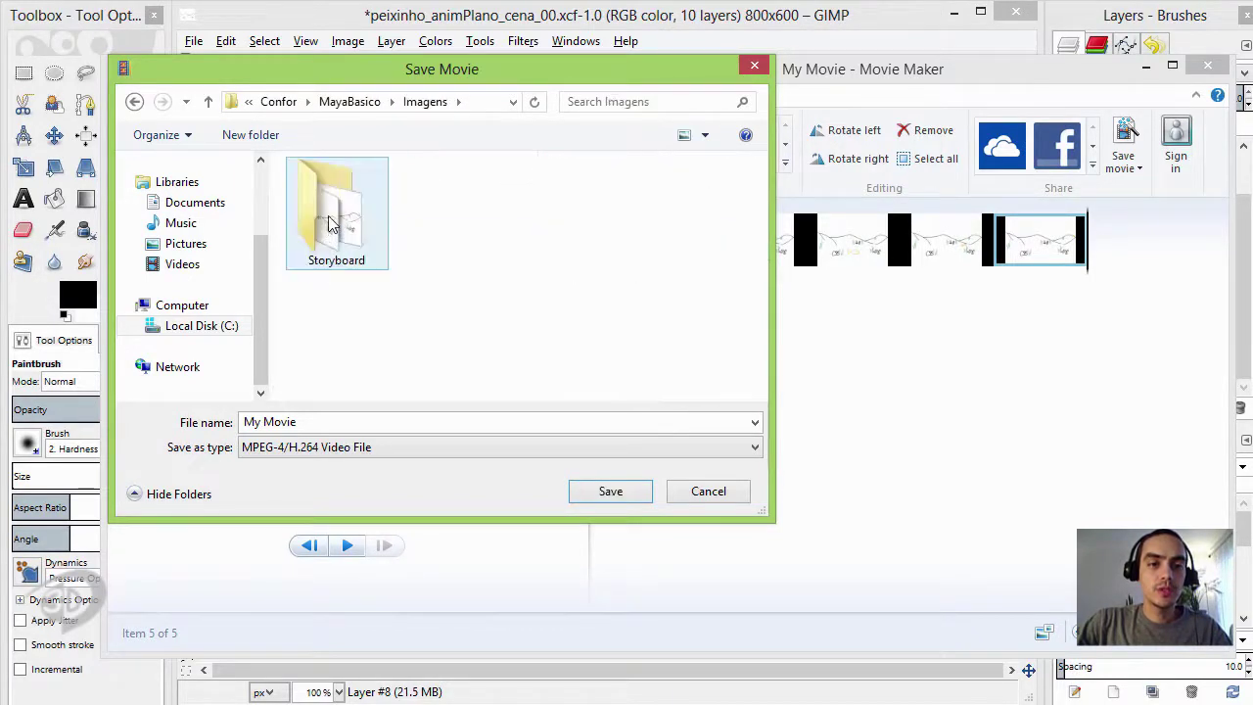
double_click(331, 224)
mouse_move(196, 294)
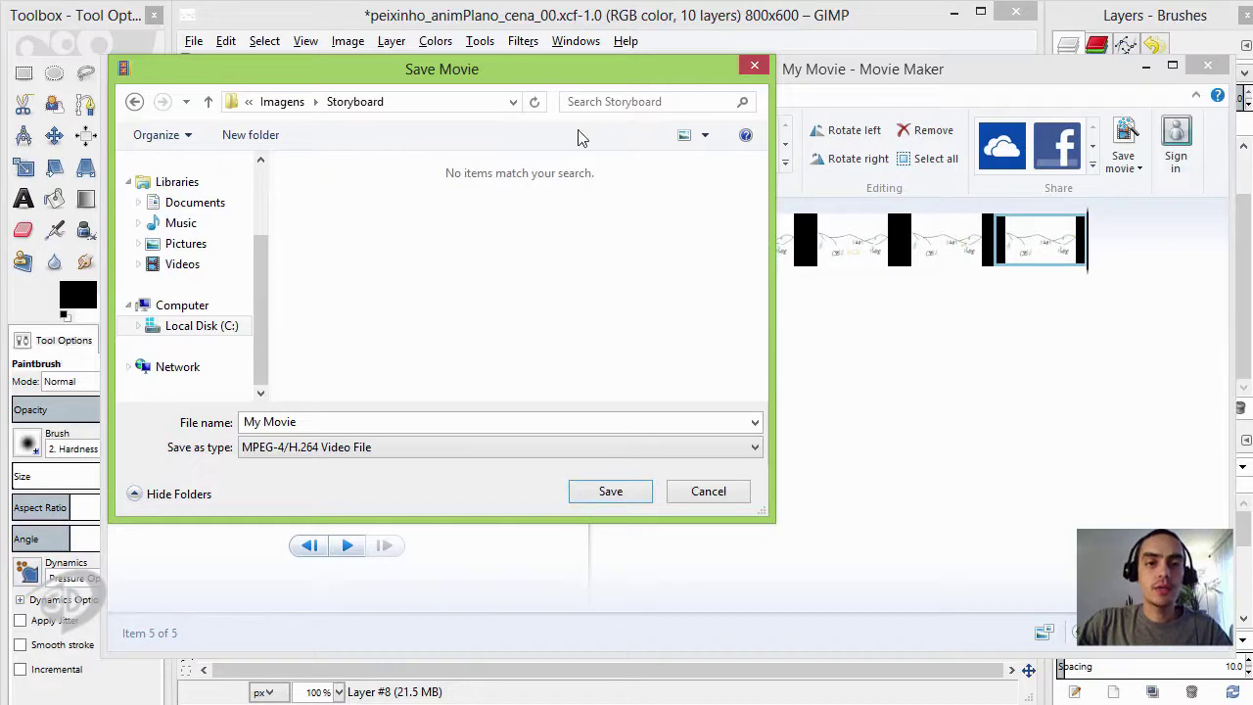
- Name the movie Animatic_ShotA_Peixinho and save it as an MP4
left_click(295, 420)
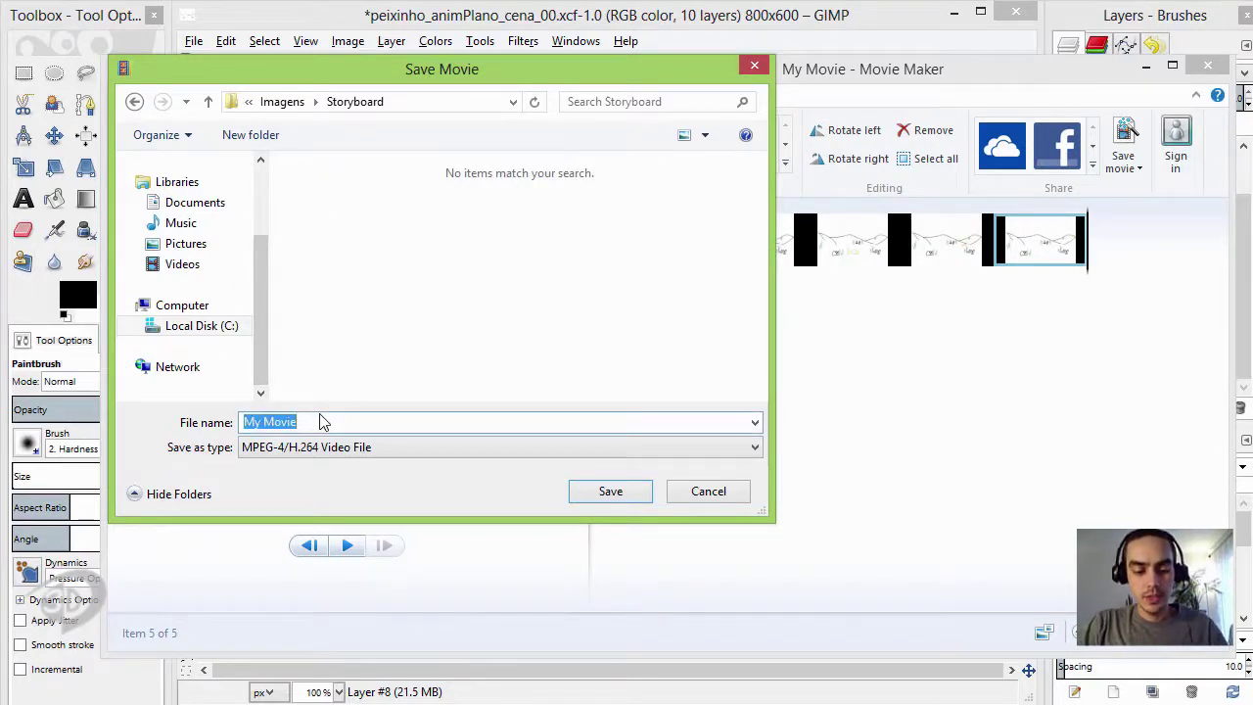
type("Animat")
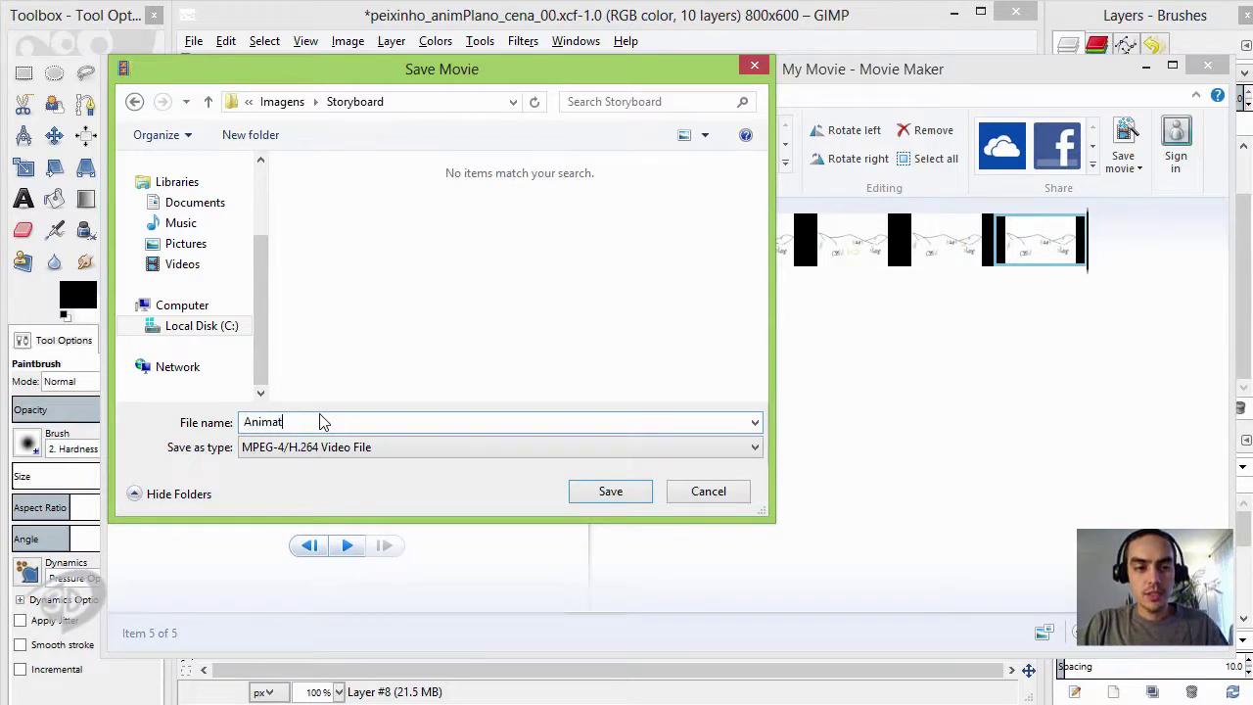
type("ic_")
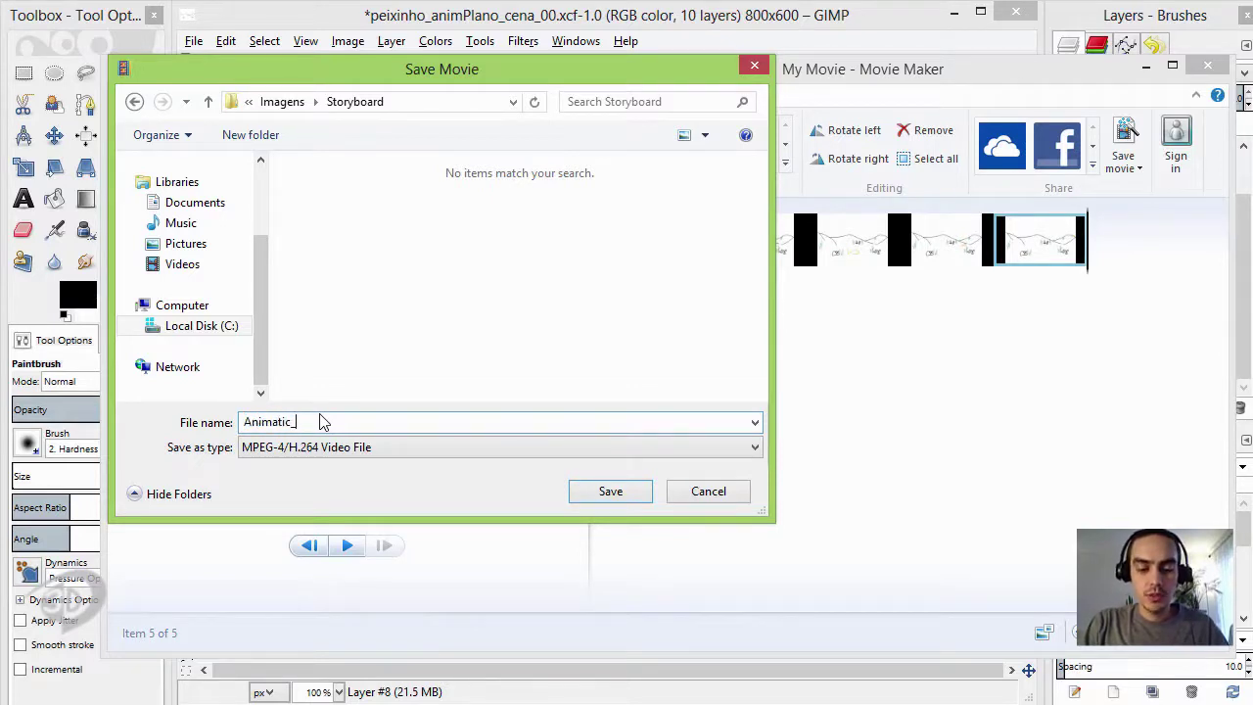
type("Shot")
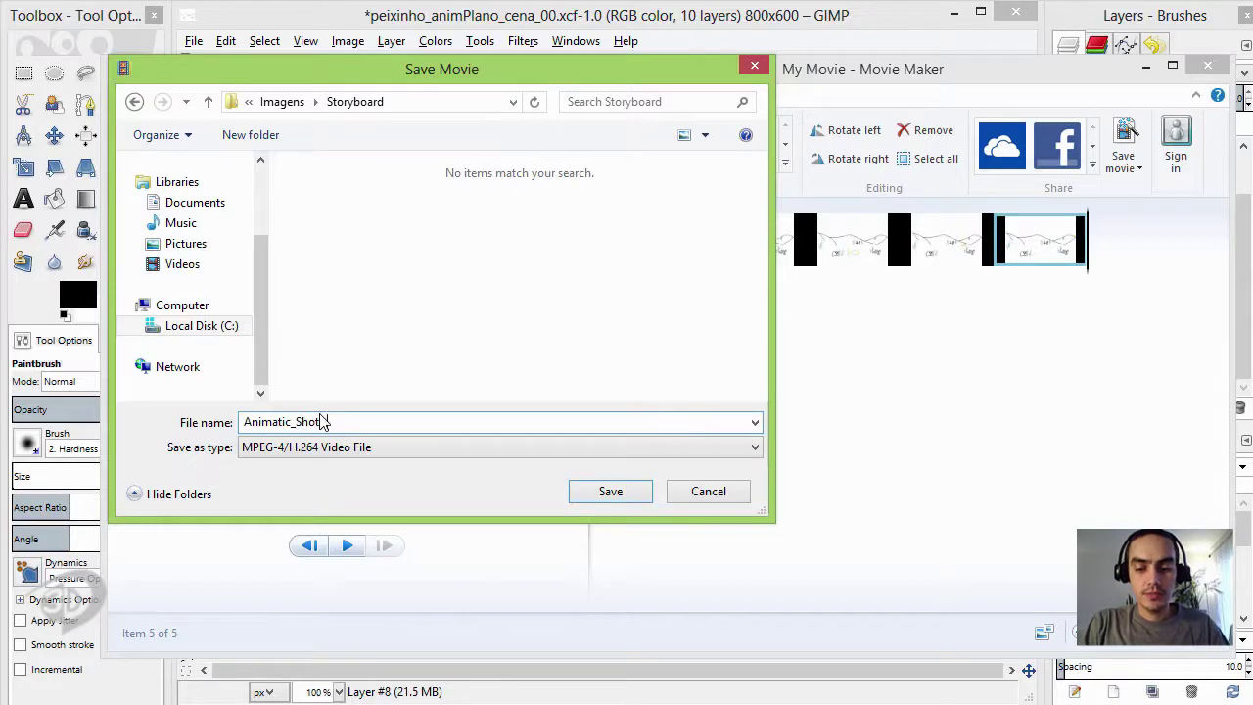
type("A_Peixinh")
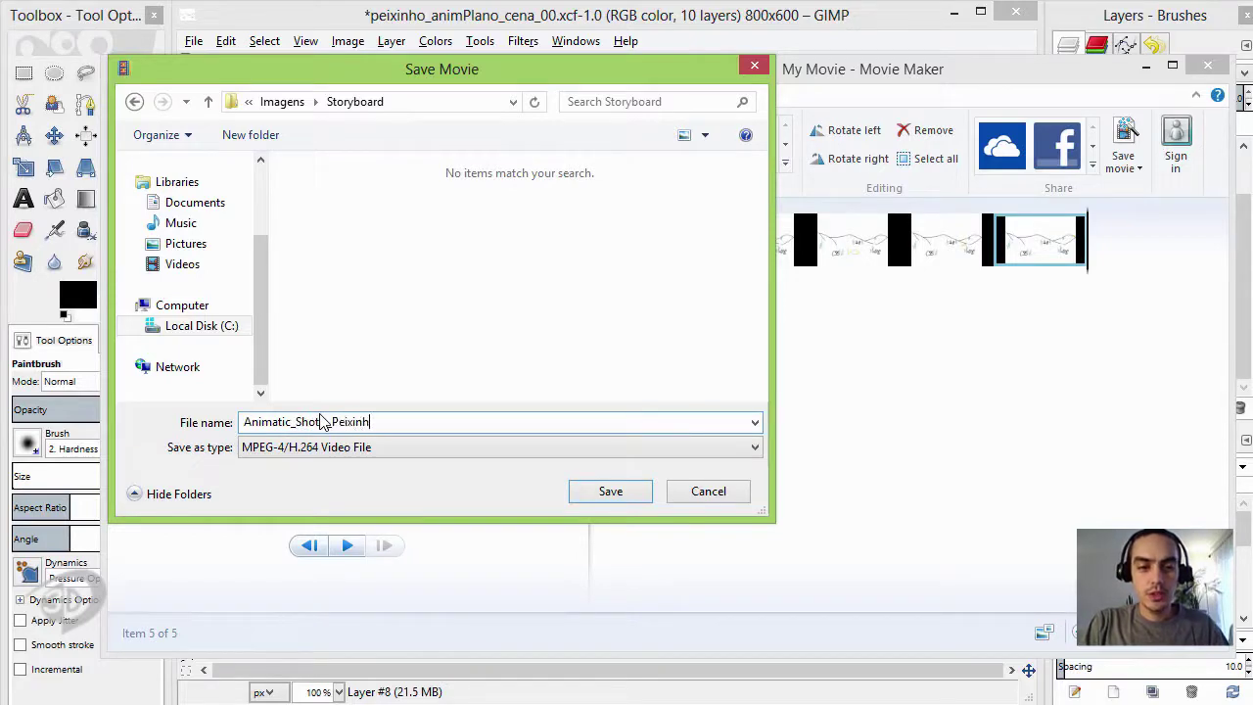
type("o")
left_click(611, 491)
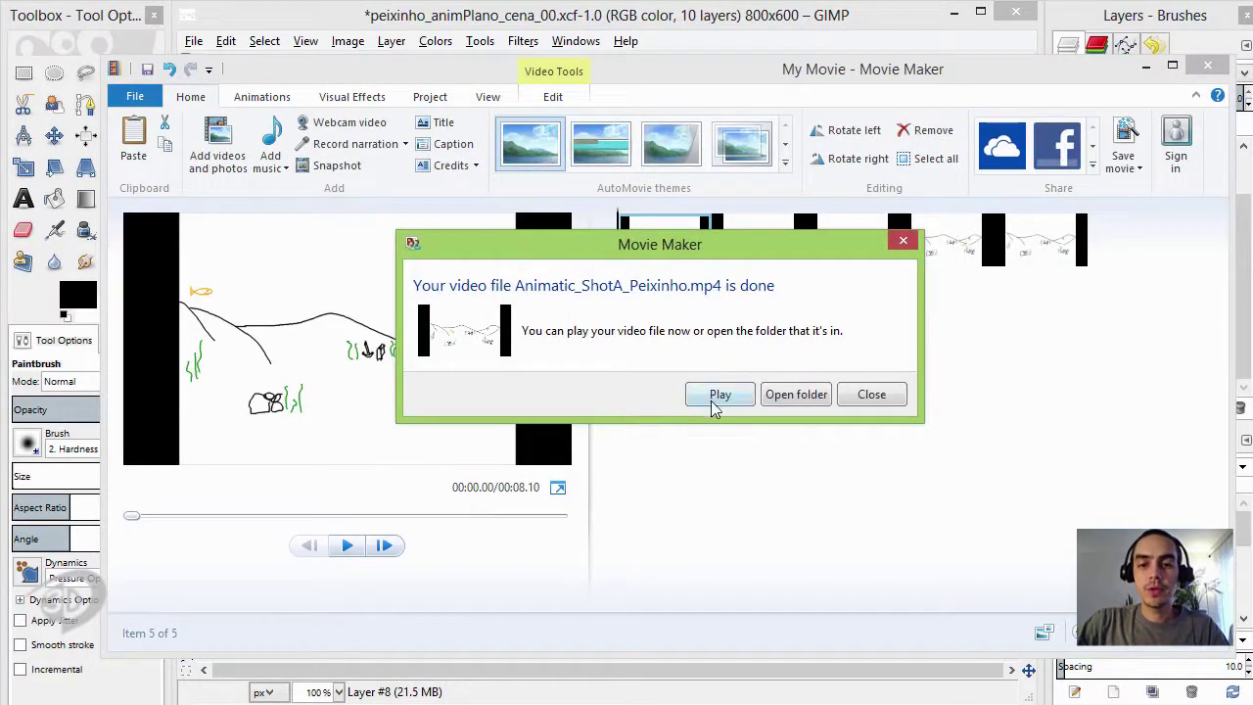
- Play the finished Animatic_ShotA_Peixinho video from the completion dialog
left_click(714, 397)
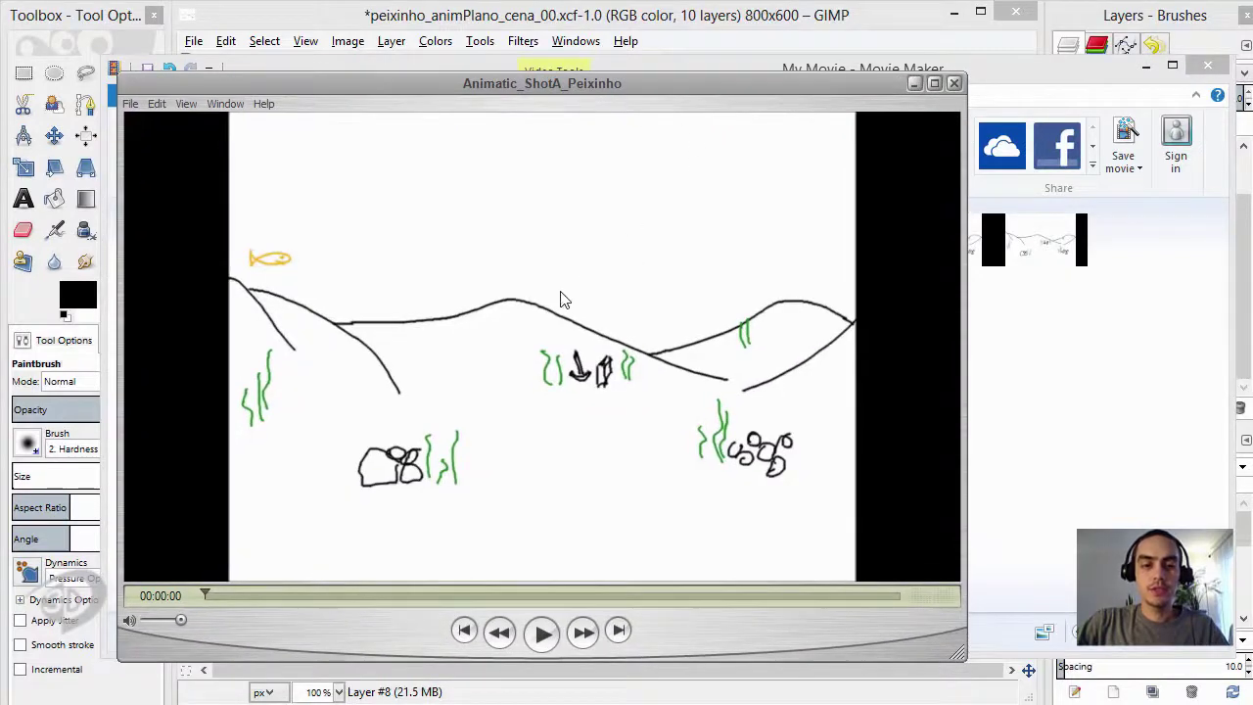
left_click(545, 631)
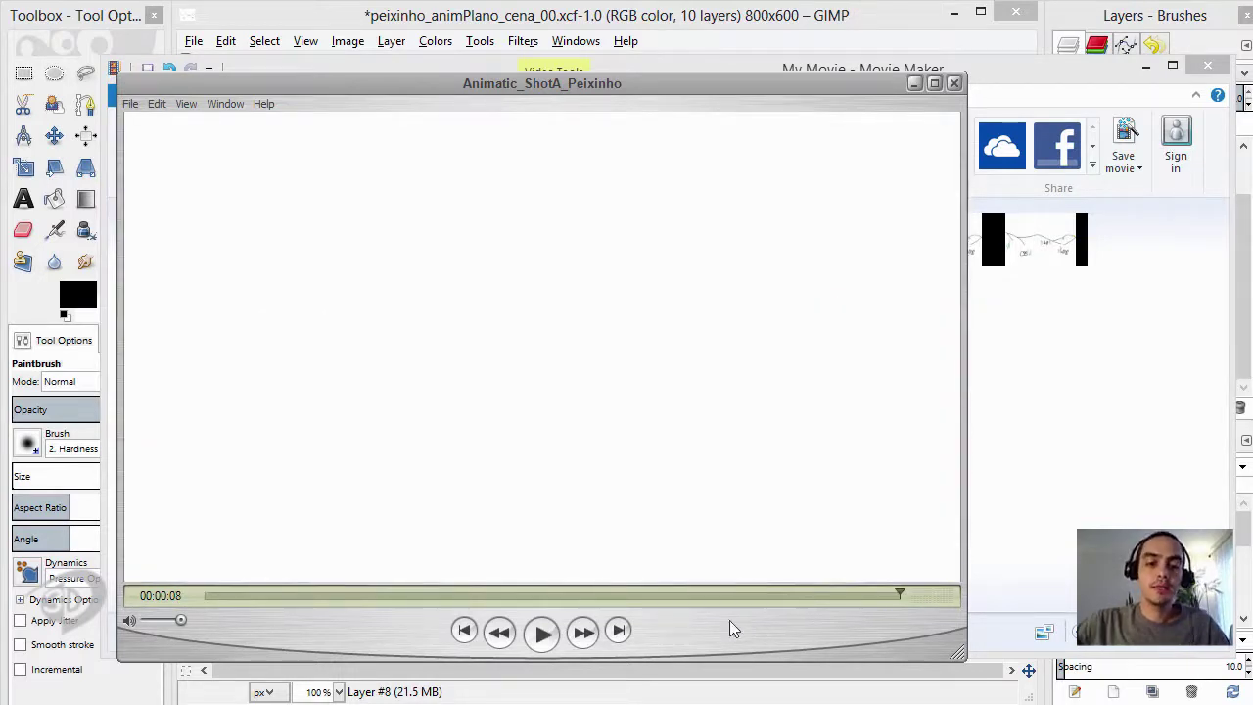
left_click(464, 632)
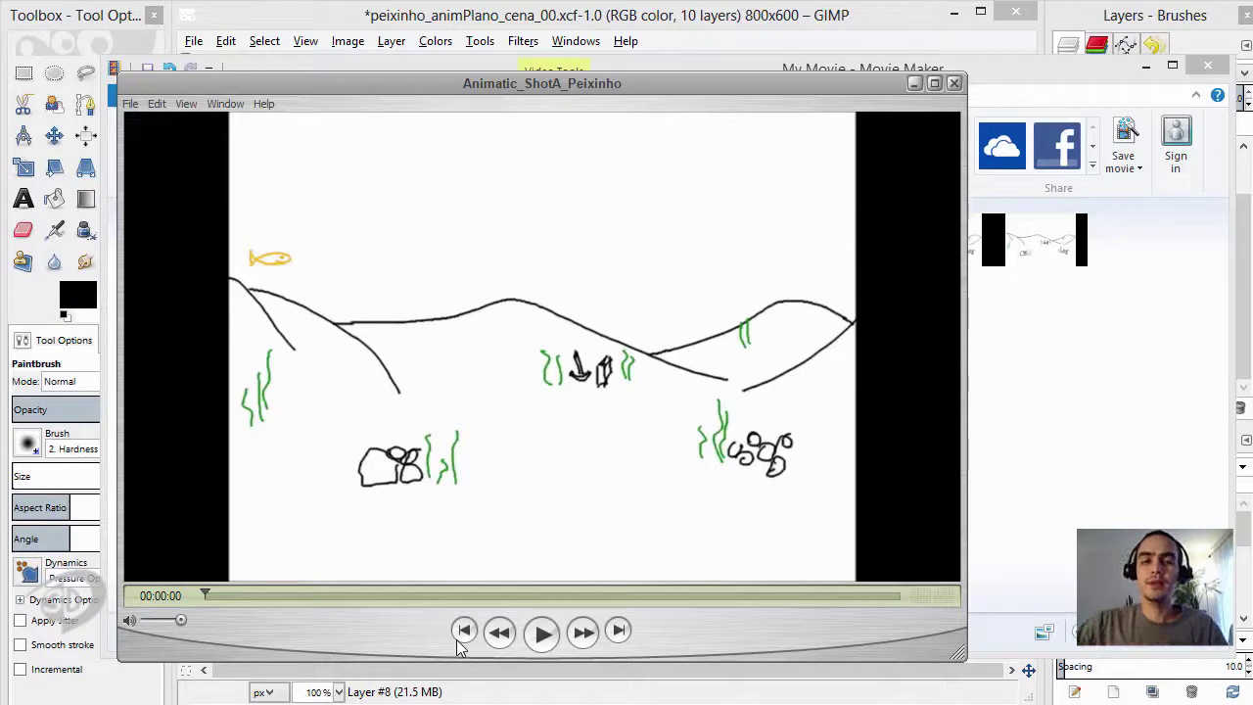
- Drag the QuickTime Player window to the right, beside the Movie Maker project
mouse_move(651, 86)
left_mouse_down()
mouse_move(883, 60)
mouse_move(858, 64)
left_mouse_up()
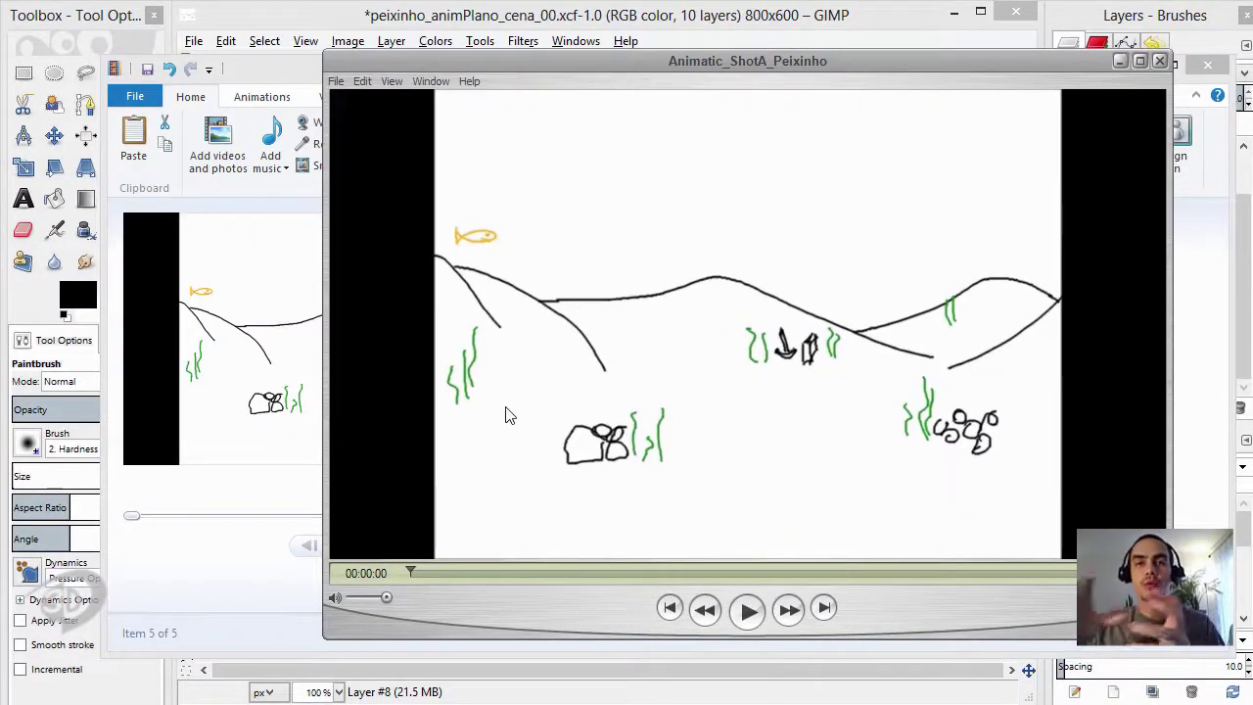